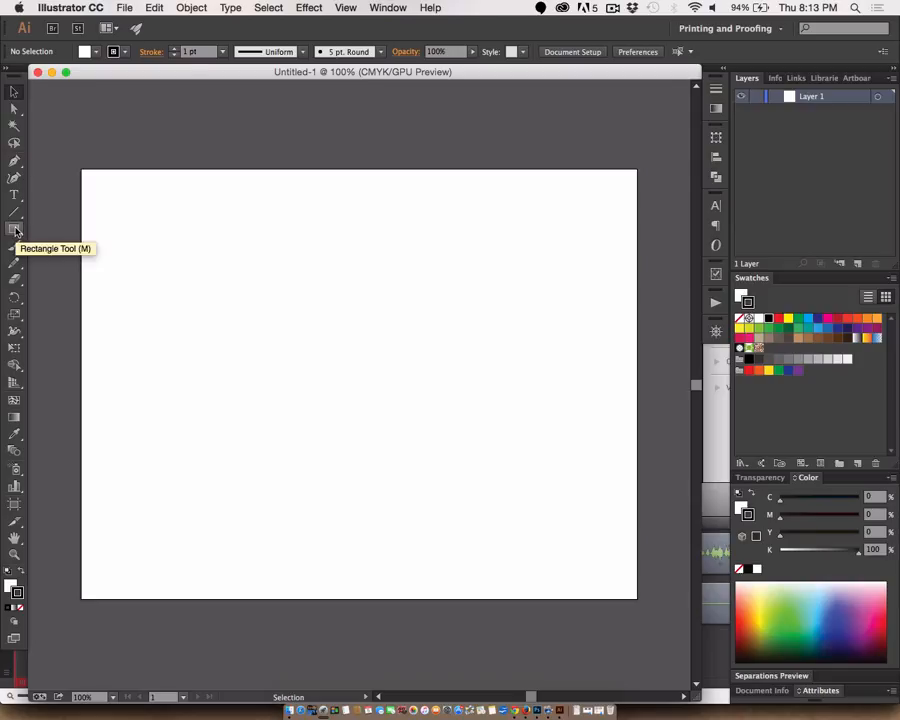
- Open the Pathfinder panel for combining shapes
click(392, 7)
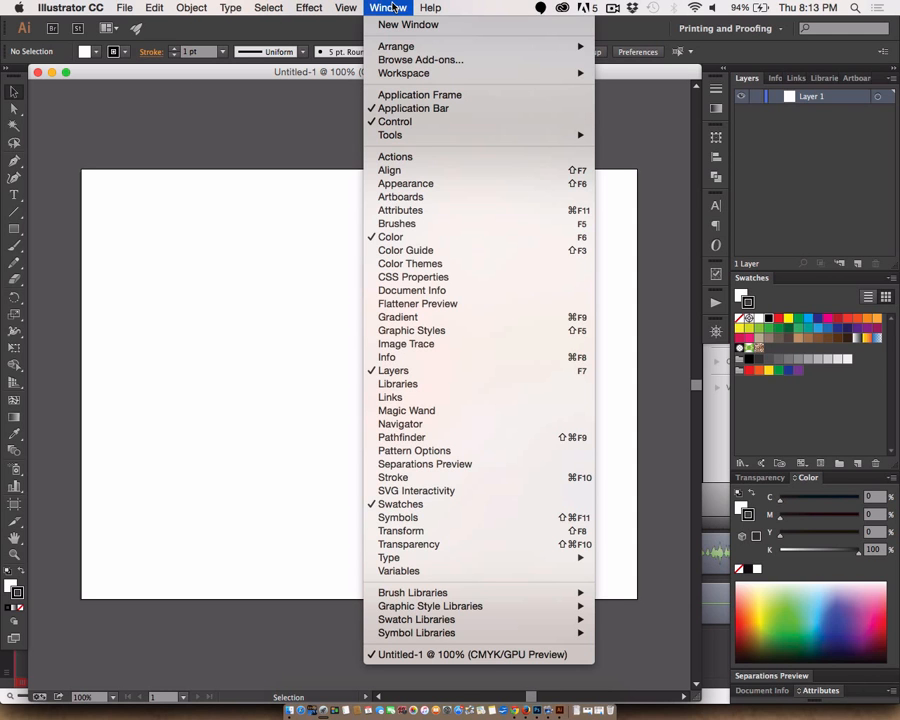
click(380, 443)
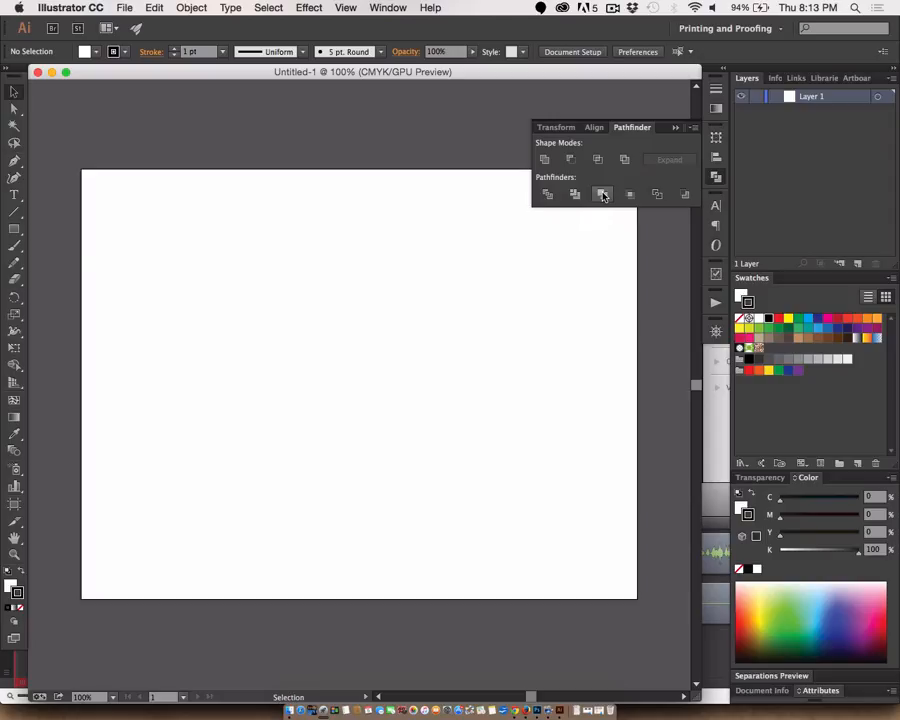
- Draw a rounded rectangle left of the artboard's centre and increase its corner radius until both ends are full semicircles
click(14, 229)
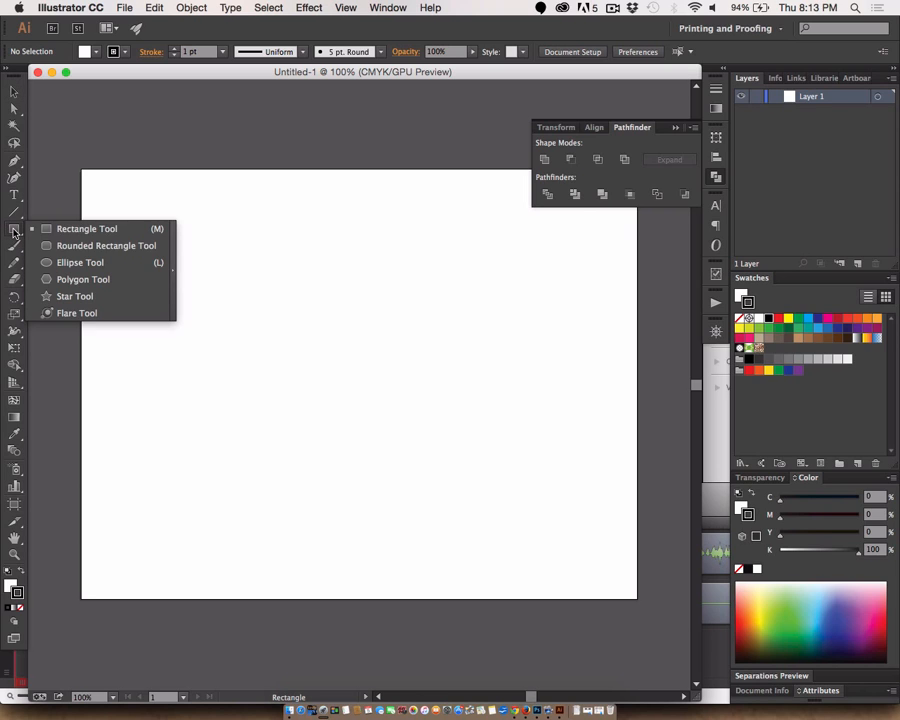
click(95, 245)
mouse_move(179, 307)
mouse_down()
mouse_move(315, 400)
mouse_move(366, 398)
mouse_move(370, 415)
mouse_up()
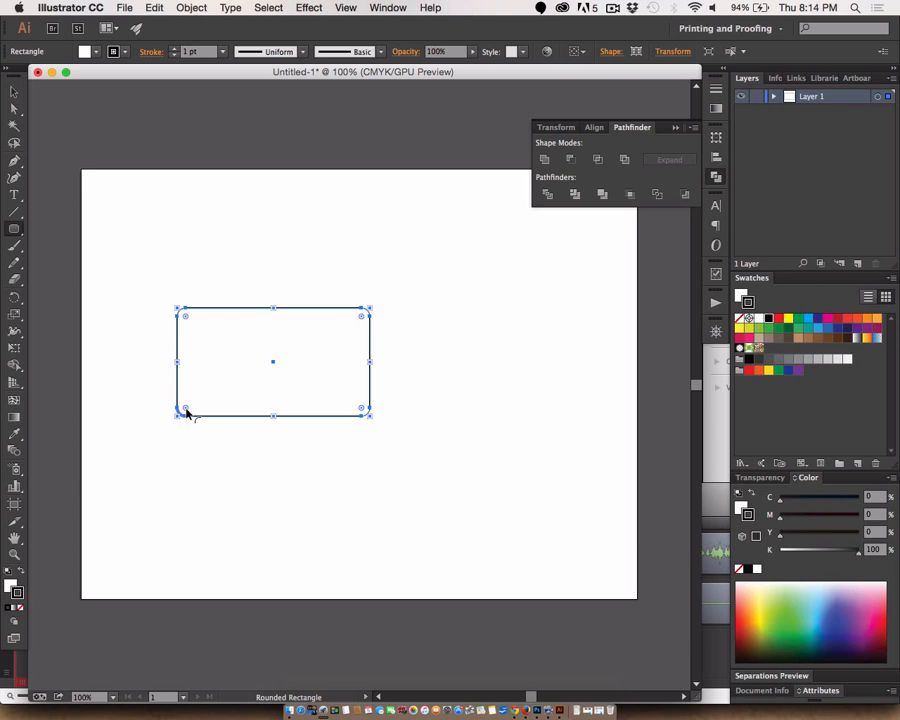
drag(186, 409, 221, 401)
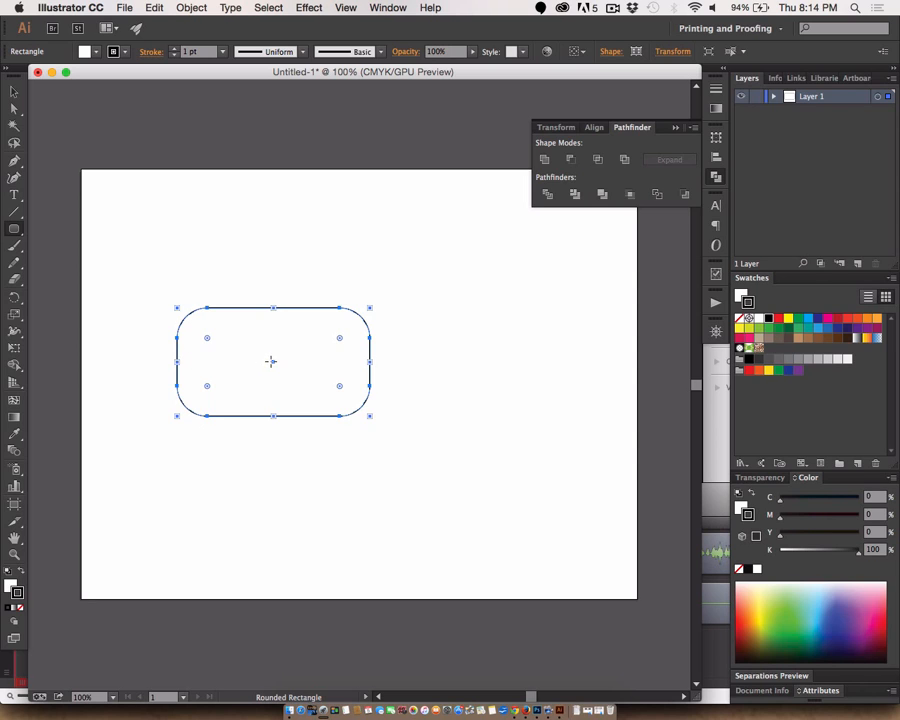
drag(208, 389, 237, 364)
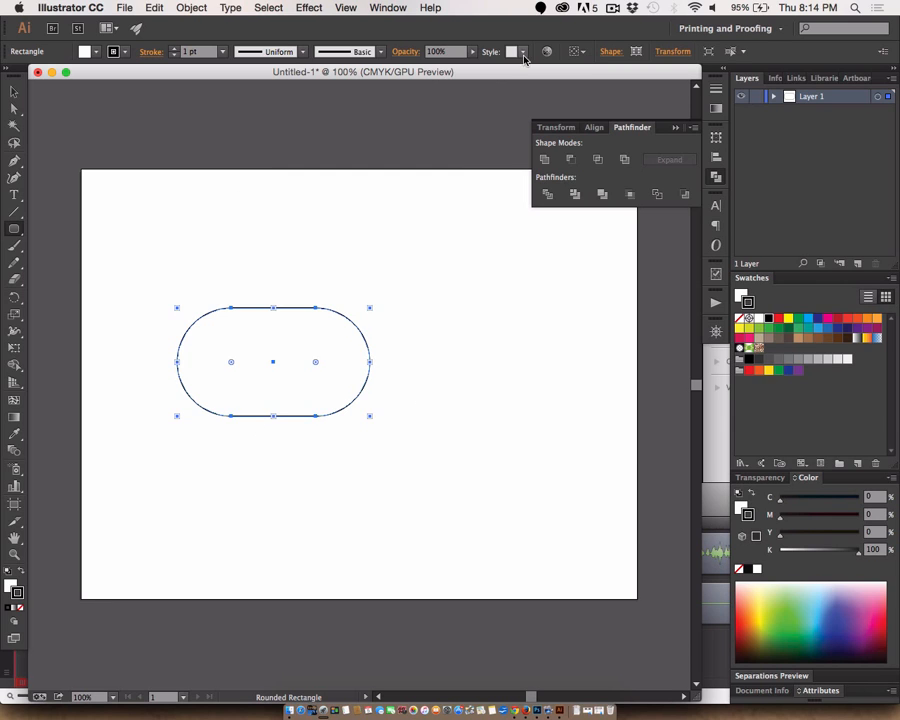
click(612, 9)
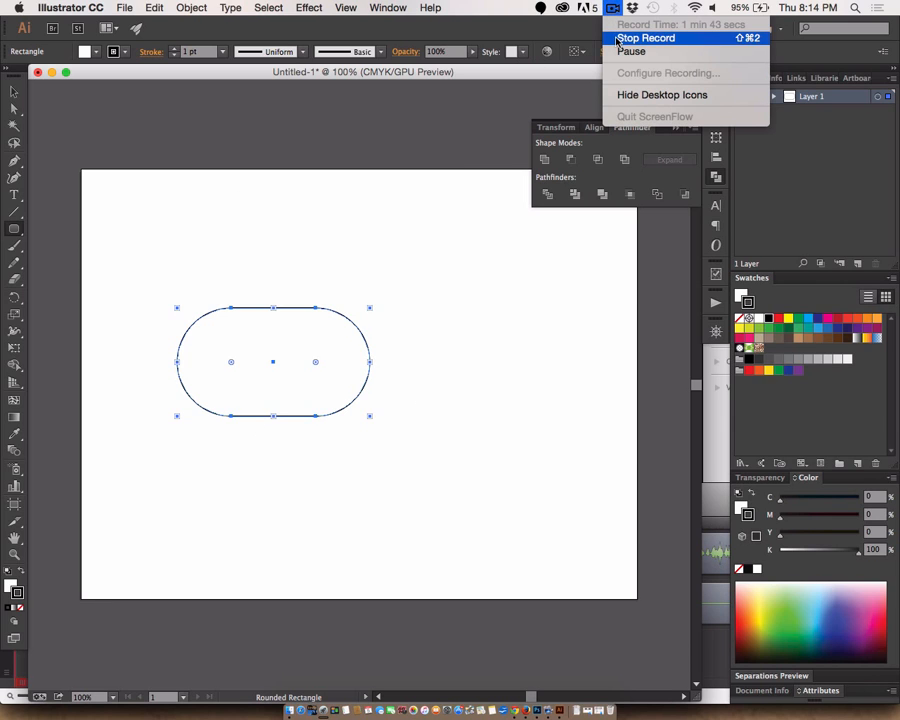
click(624, 51)
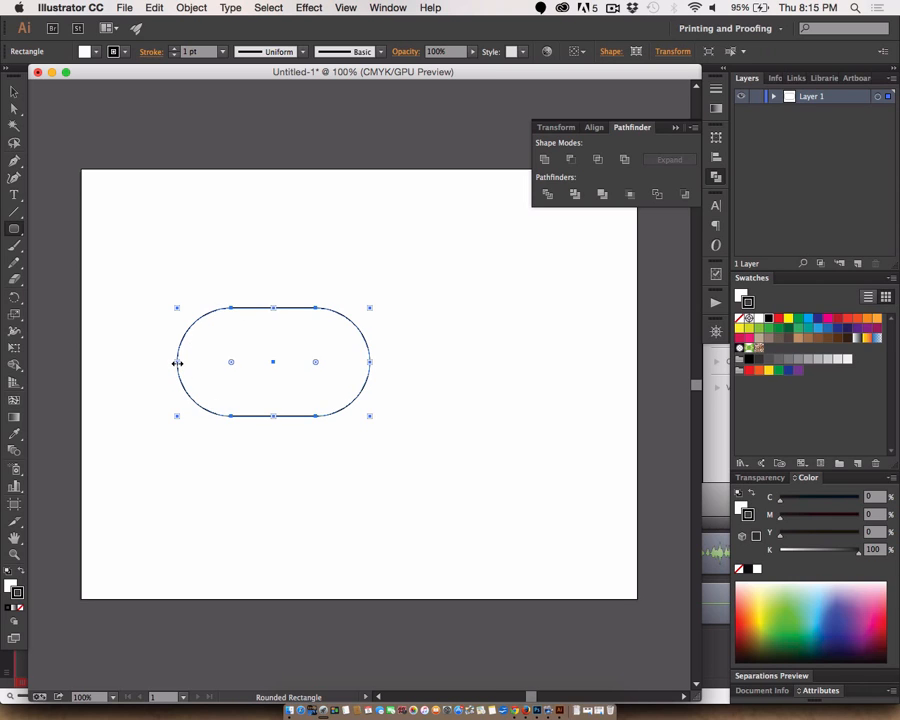
- Stretch the rounded shape's left end outward and reduce its corner radius slightly, to about 68 pt
drag(177, 363, 146, 362)
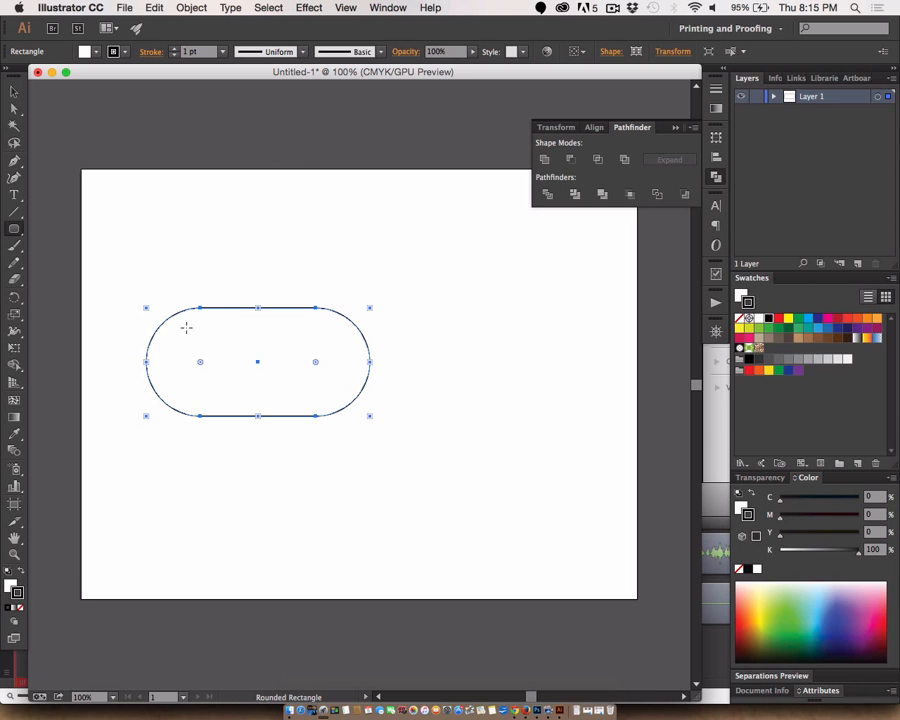
mouse_move(202, 364)
mouse_down()
mouse_move(177, 369)
mouse_move(169, 361)
mouse_move(186, 344)
mouse_move(213, 360)
mouse_up()
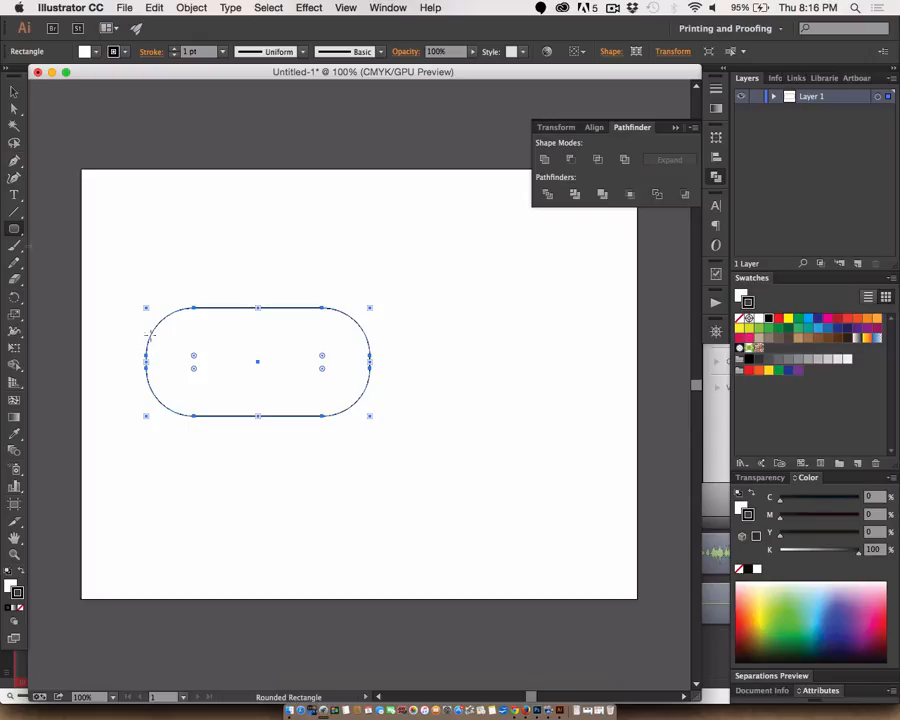
- Directly select the anchor point where the rounded shape's top edge meets its upper-left curve to inspect its handles
click(14, 108)
click(160, 288)
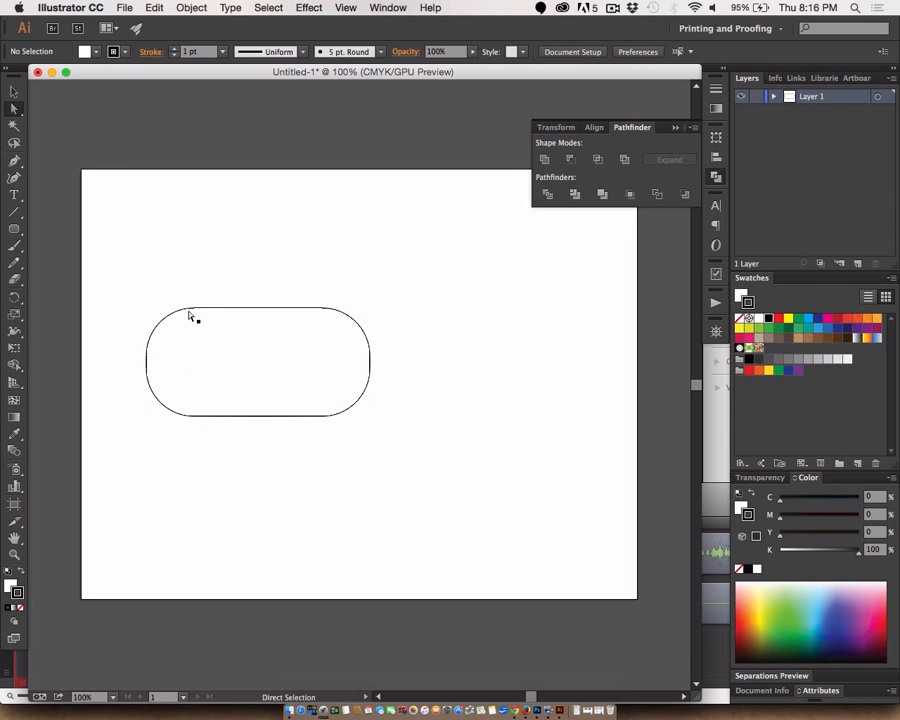
click(194, 309)
click(194, 309)
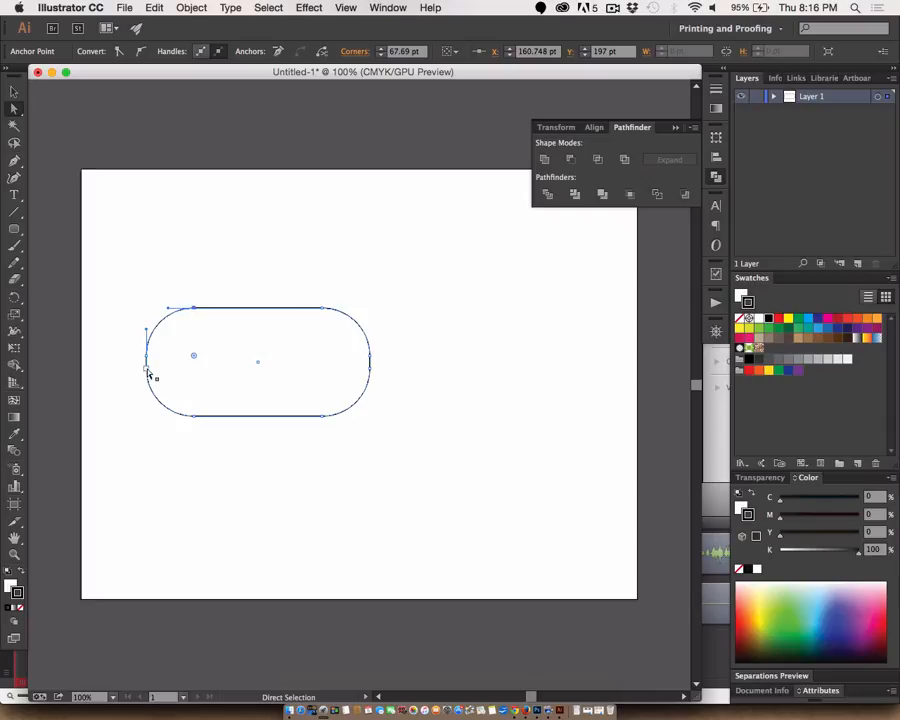
- Move the whole rounded shape up and left into the artboard's upper-left area
click(14, 91)
click(205, 270)
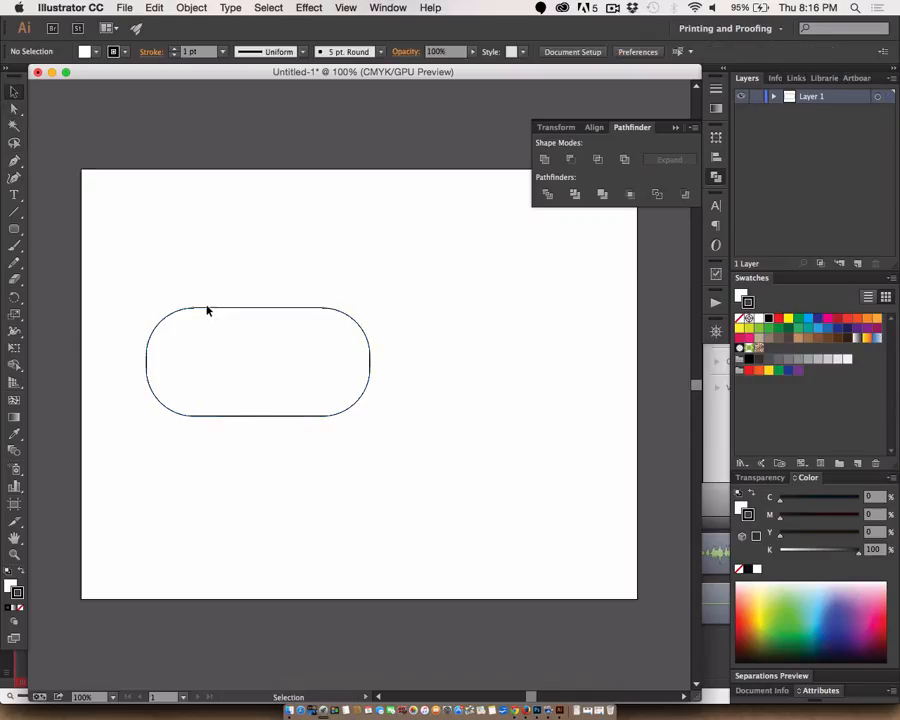
drag(209, 311, 171, 209)
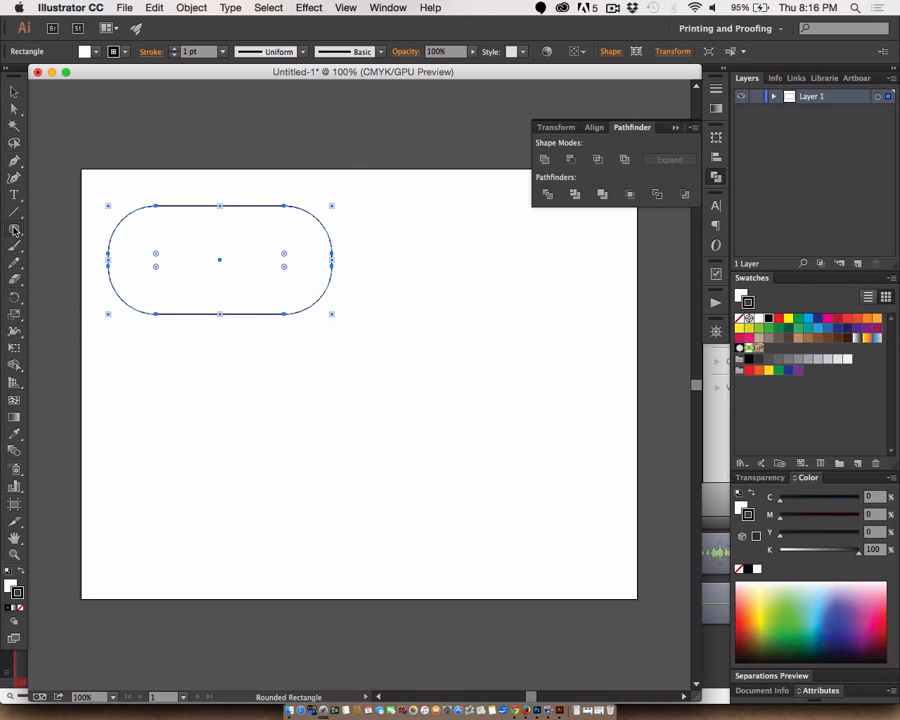
- Draw a square-cornered rectangle about 276 by 148 pt below the rounded shape
drag(12, 229, 62, 227)
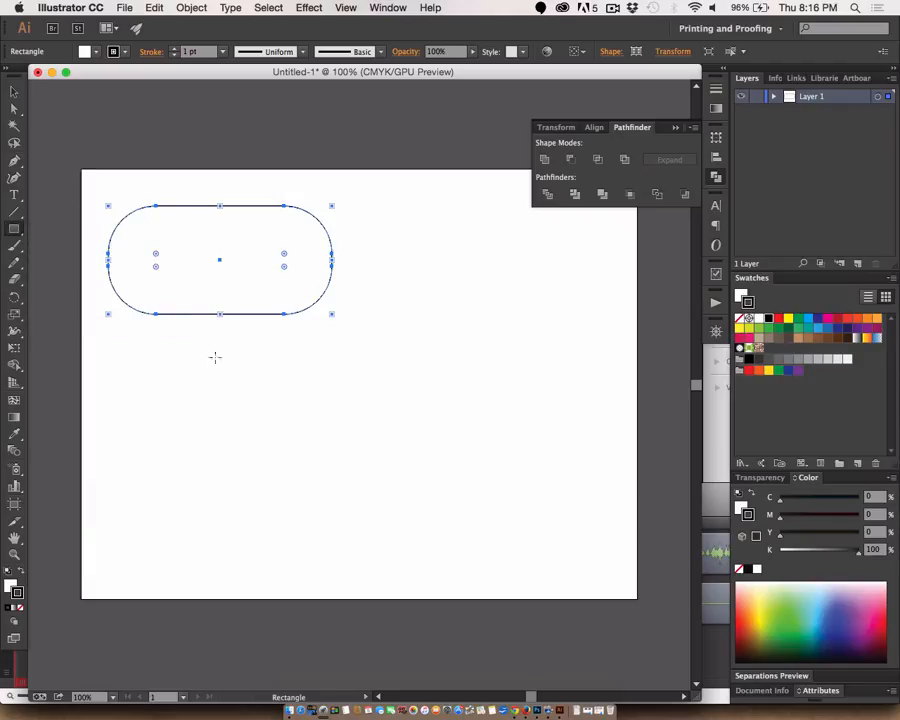
drag(211, 351, 407, 455)
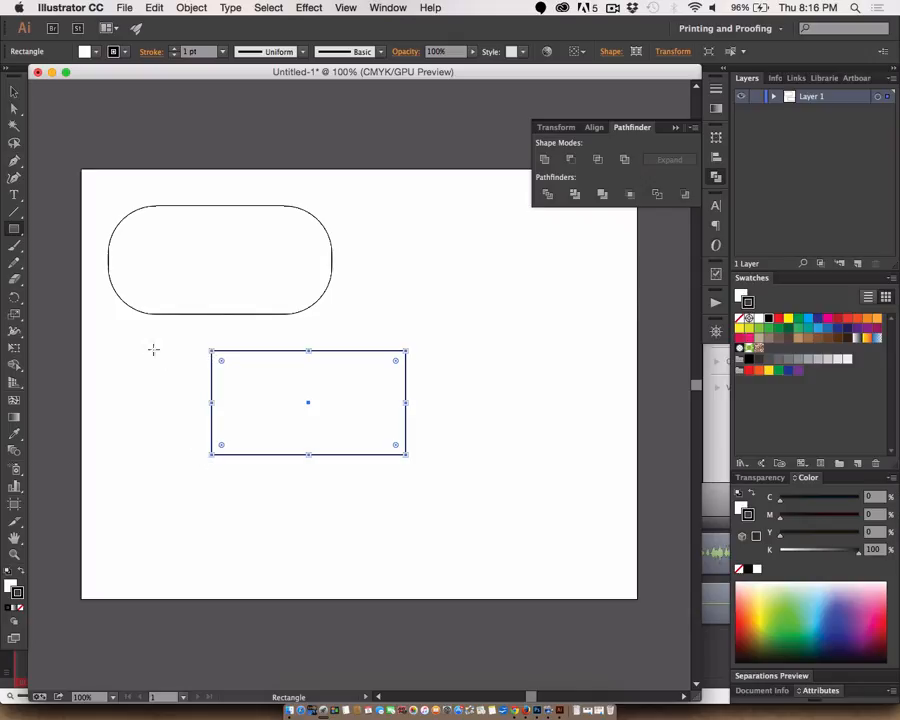
- Try to edit the middle of the new rectangle's left edge with the Anchor Point tool
click(16, 94)
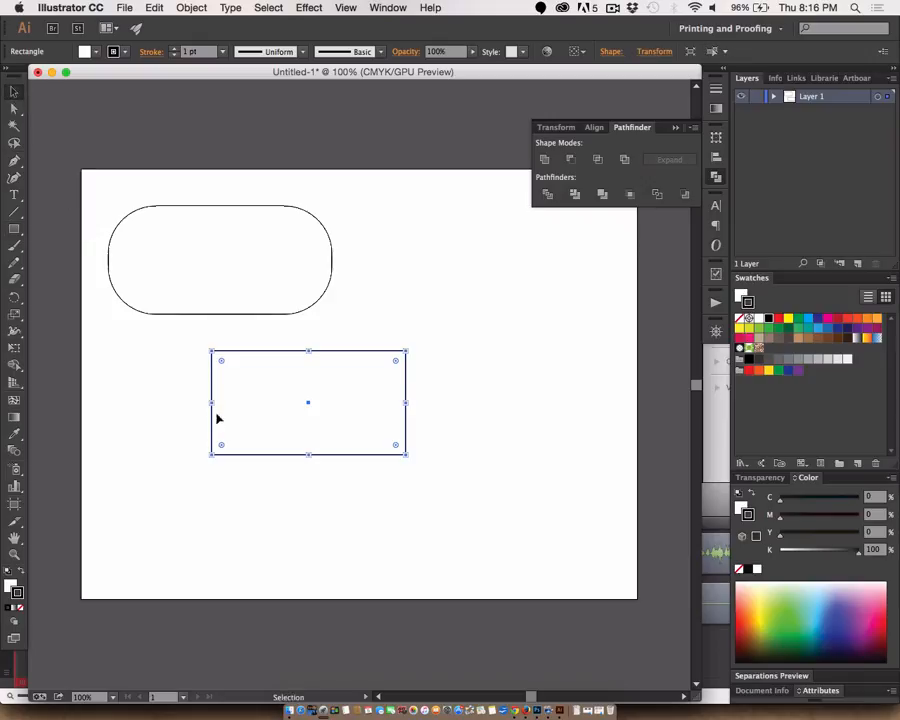
mouse_move(213, 404)
mouse_down()
mouse_move(202, 402)
mouse_move(212, 404)
mouse_up()
drag(14, 160, 60, 215)
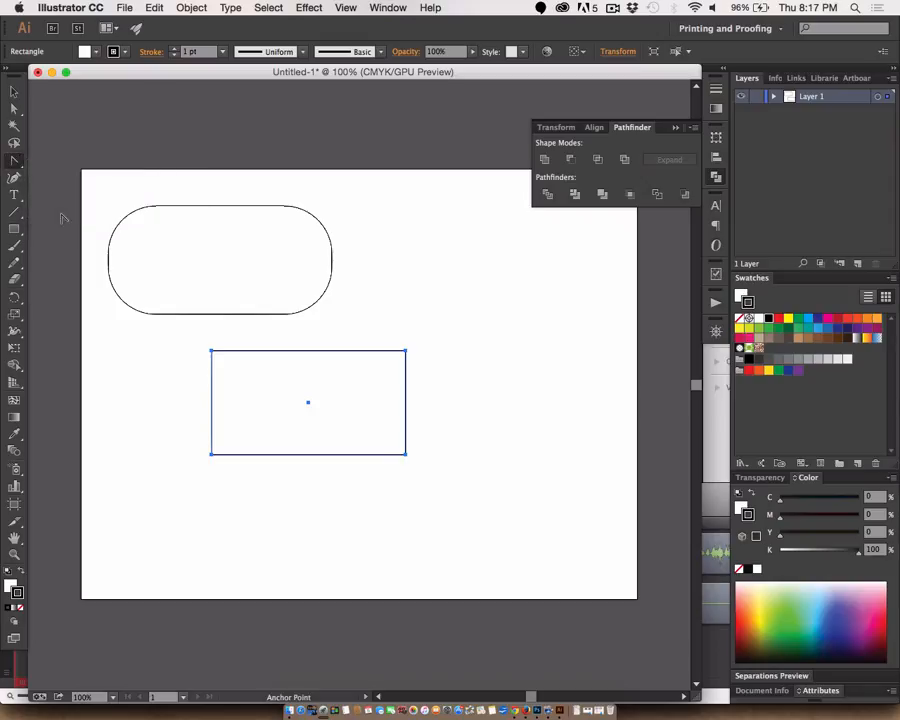
click(213, 410)
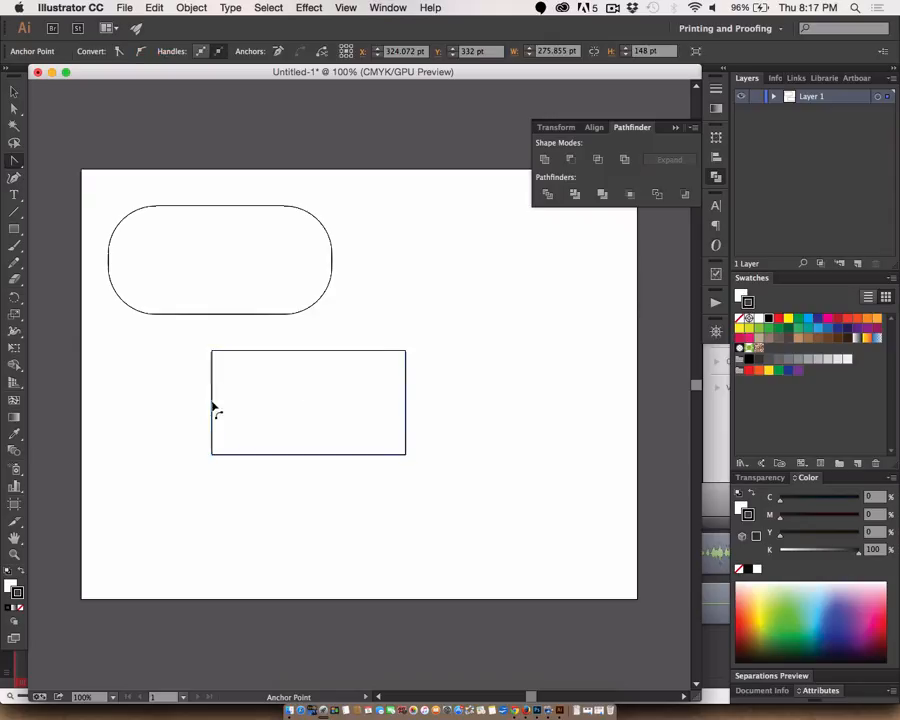
click(213, 410)
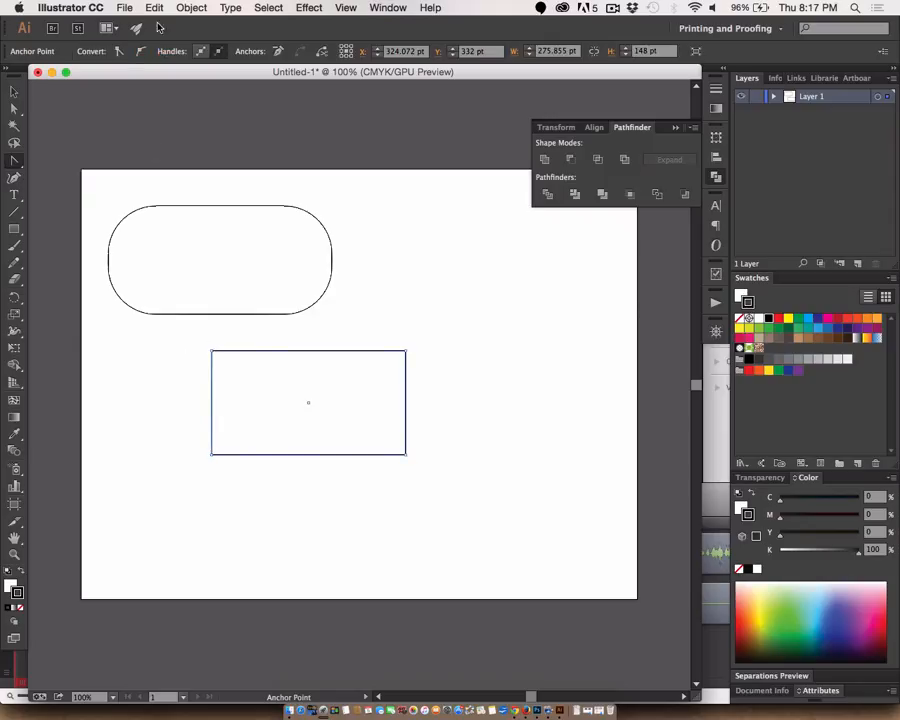
- Show the rulers and place a horizontal guide through the lower rectangle's centre
key(super+r)
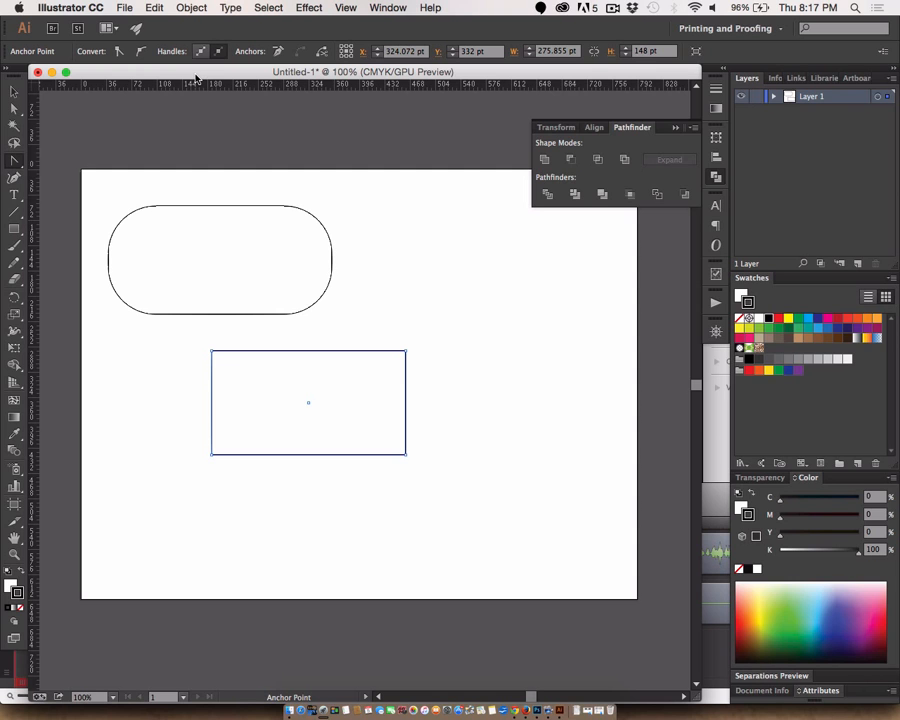
click(344, 8)
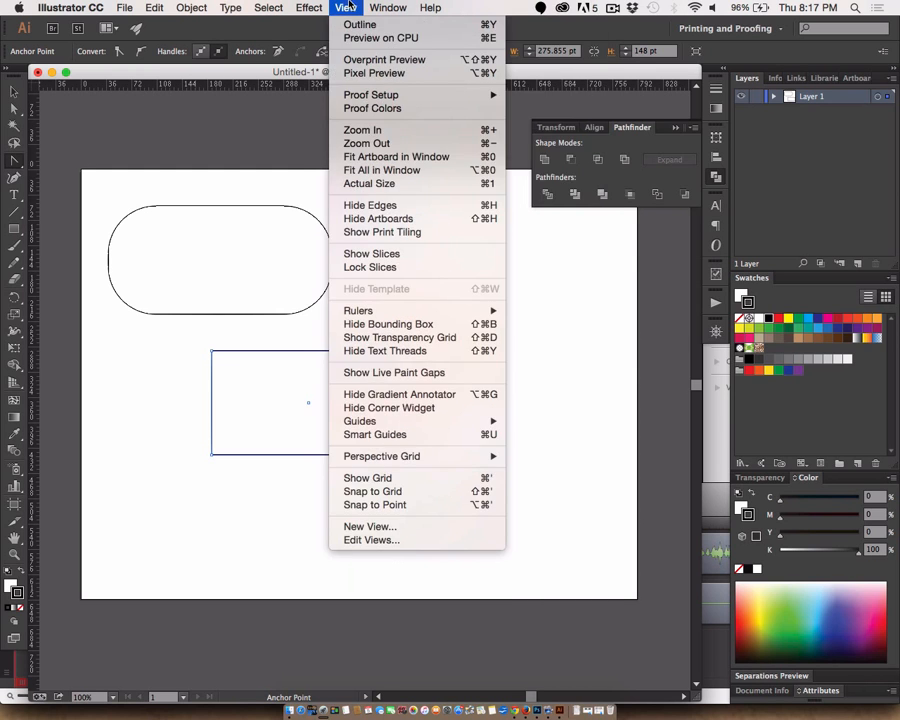
click(347, 8)
drag(296, 84, 307, 405)
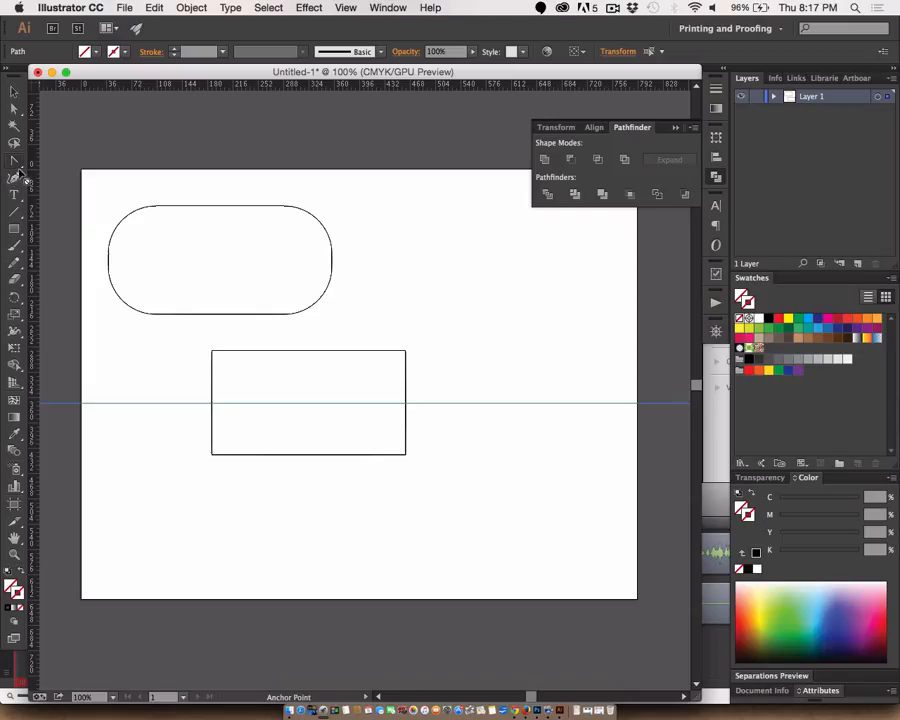
- Try to add anchor points where the guide crosses the rectangle's left and right edges
drag(18, 178, 58, 181)
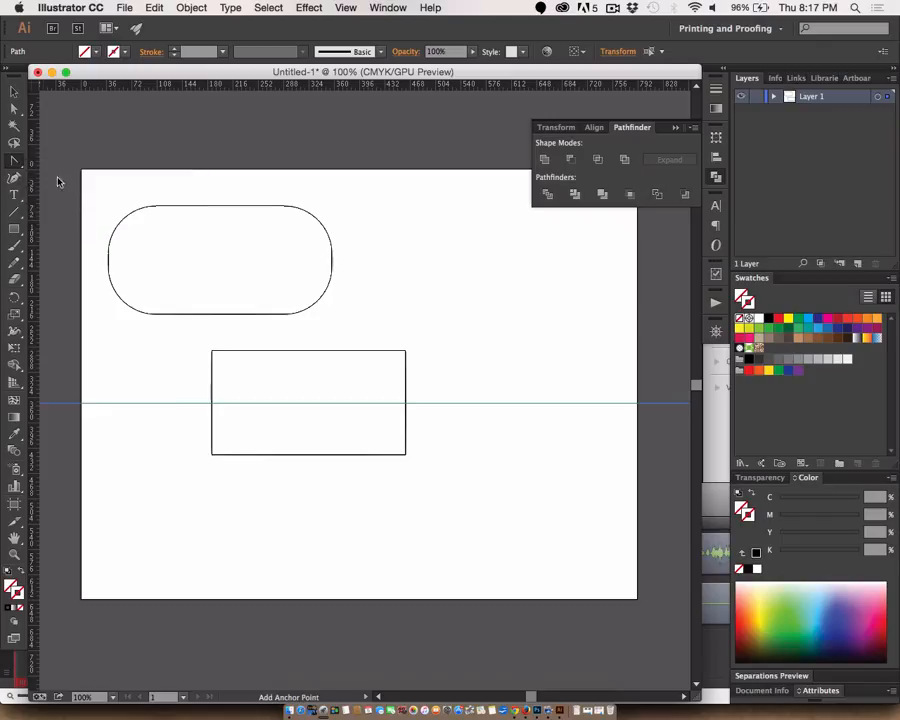
click(210, 404)
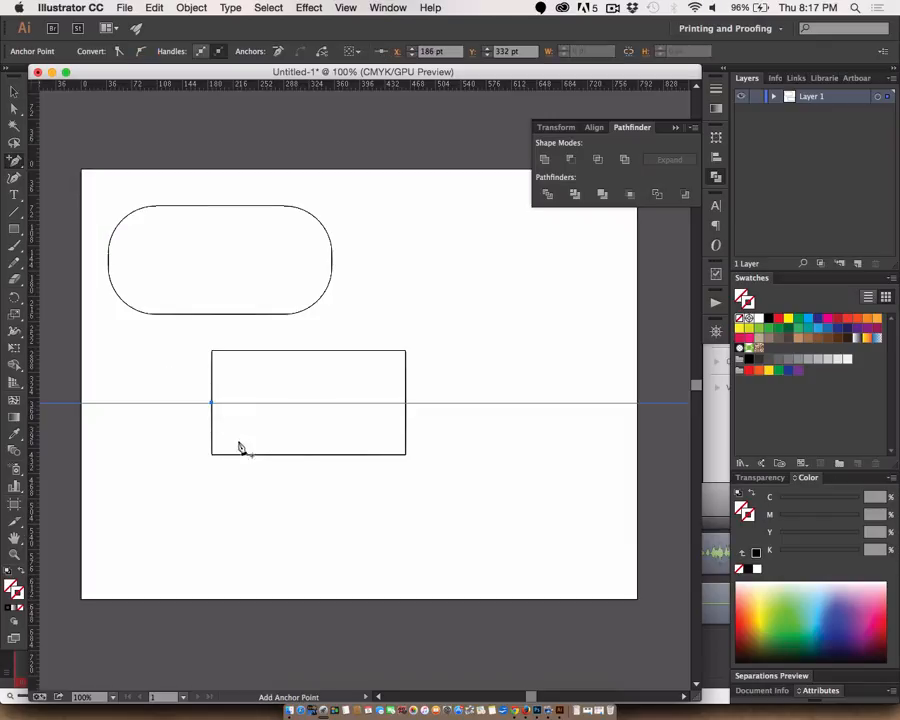
click(405, 404)
- Check which object holds the added anchor points by selecting the rectangle and shifting the guide, and undo the guide's move
click(13, 95)
click(190, 423)
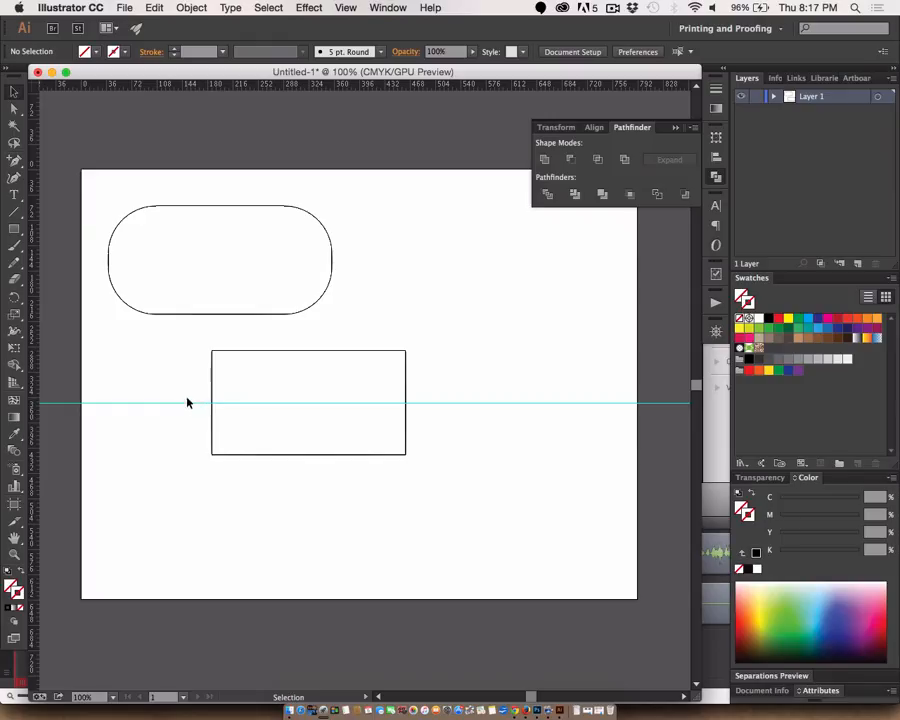
click(215, 425)
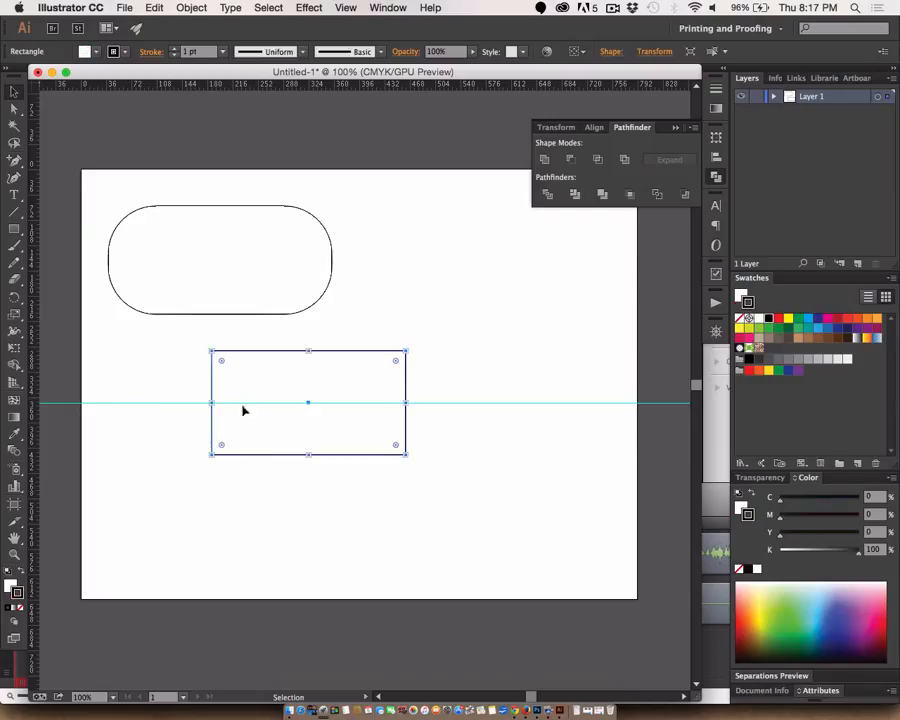
drag(197, 405, 193, 390)
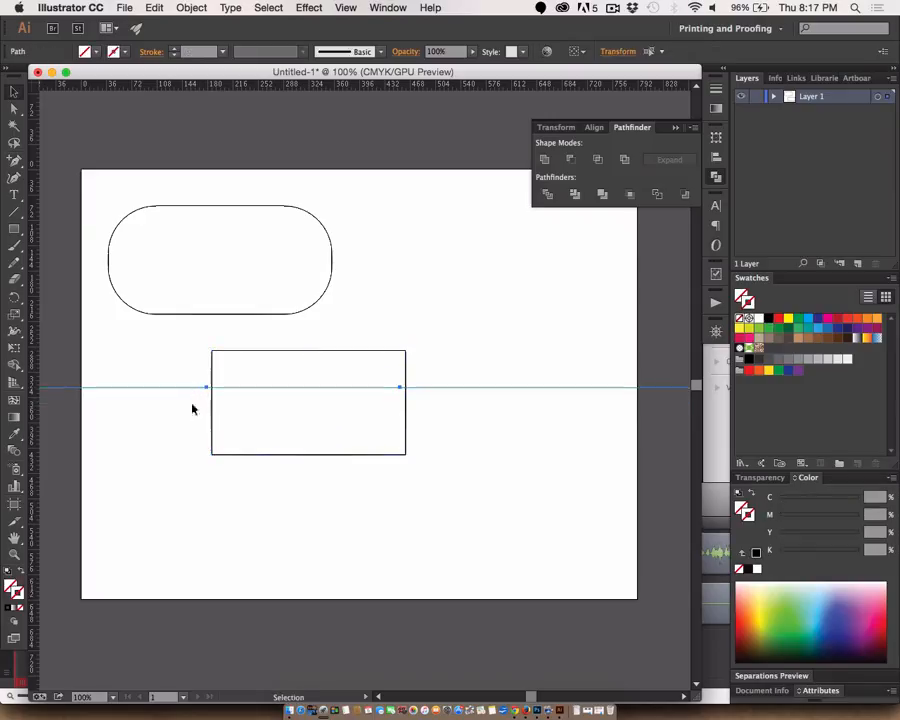
key(cmd+z)
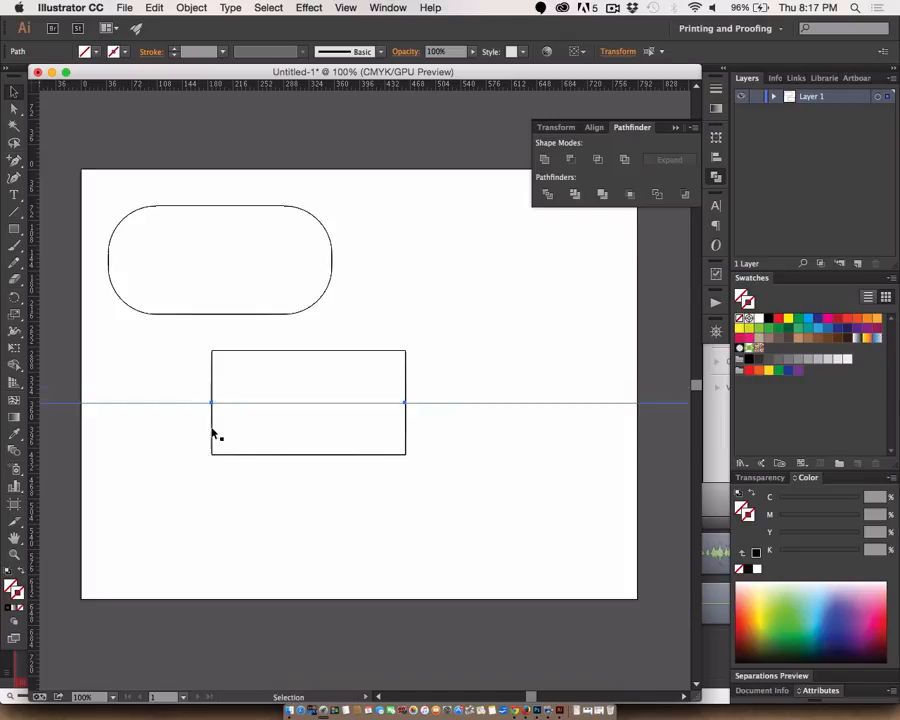
- Select the lower rectangle for the Add Anchor Point tool and lock the guides
click(200, 428)
click(214, 429)
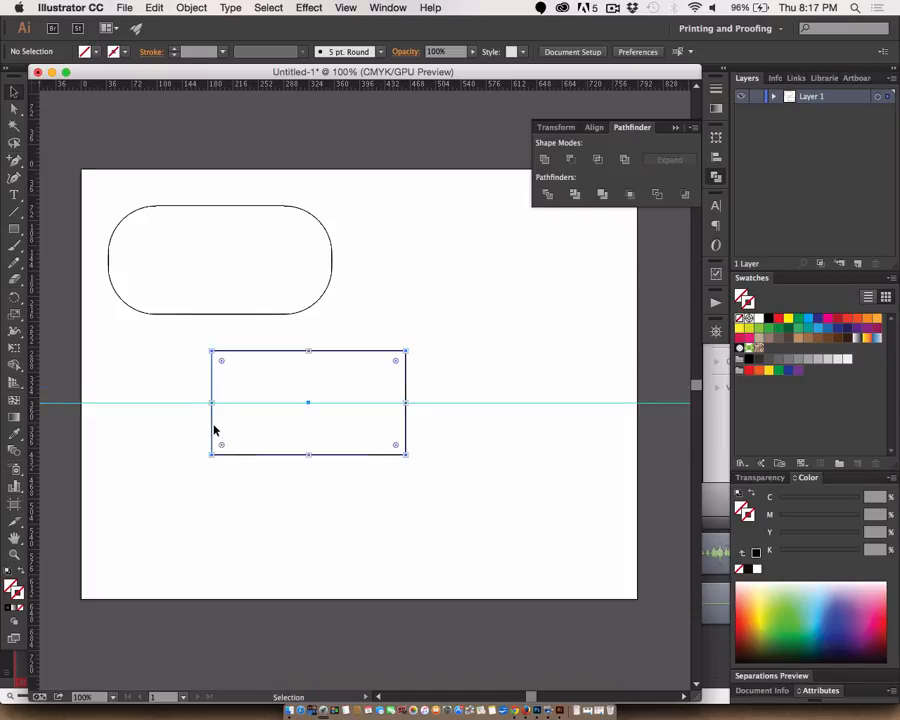
click(13, 176)
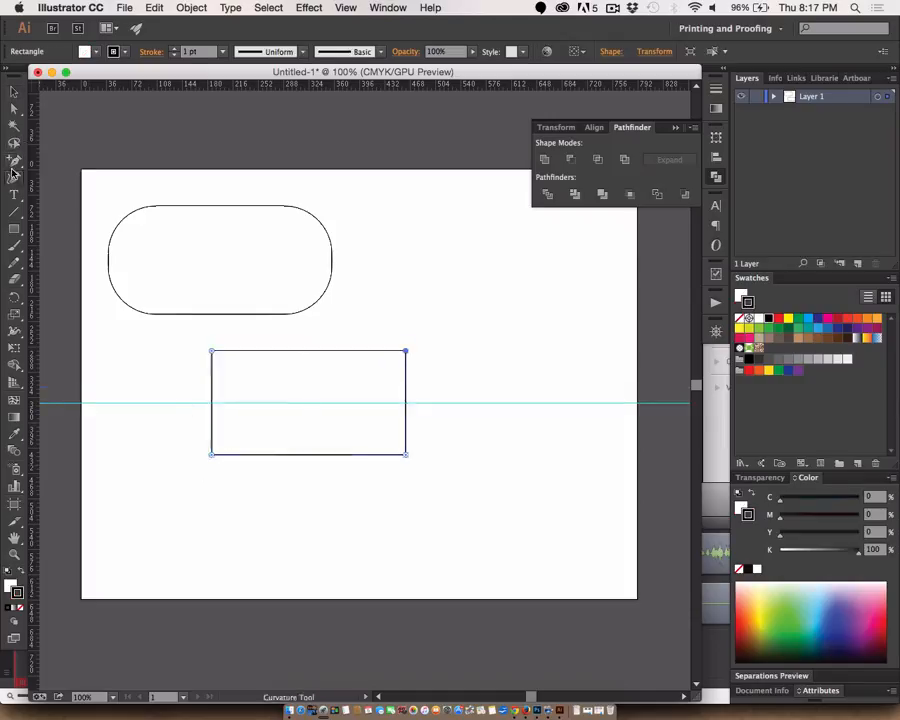
click(13, 163)
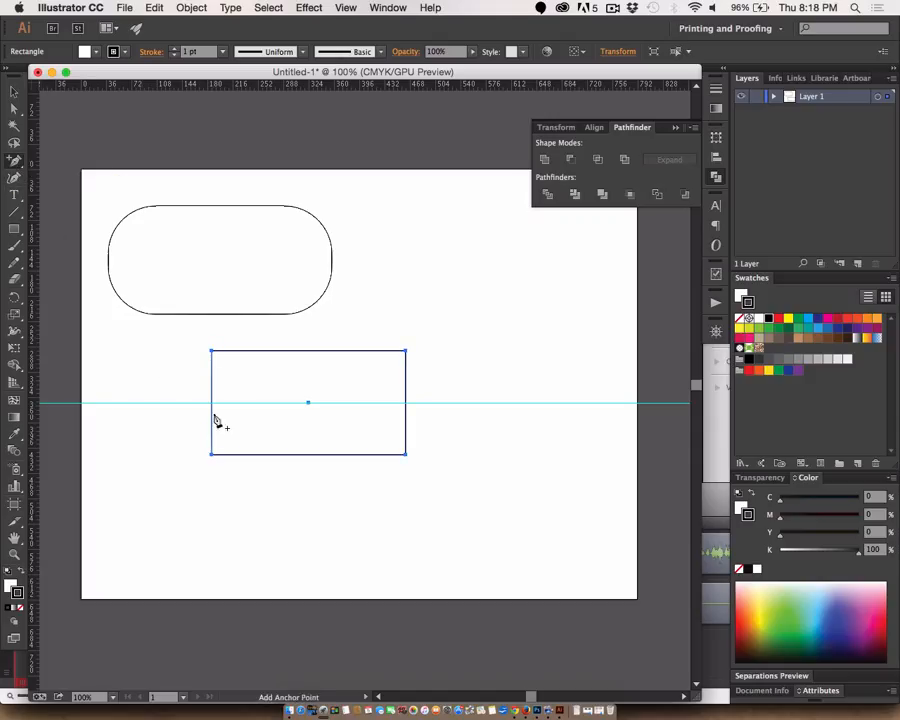
click(345, 7)
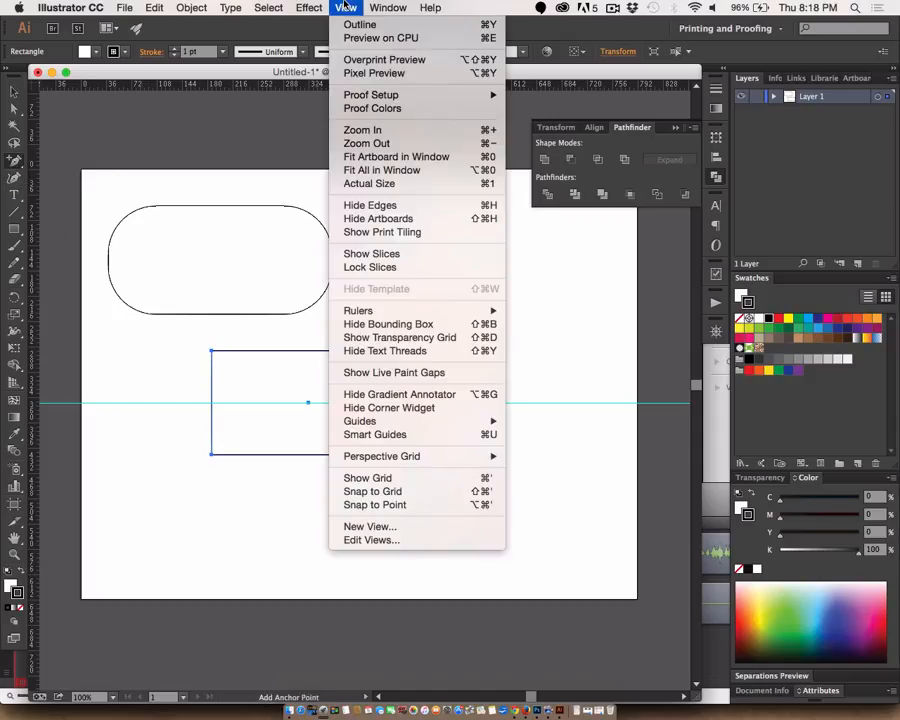
mouse_move(358, 316)
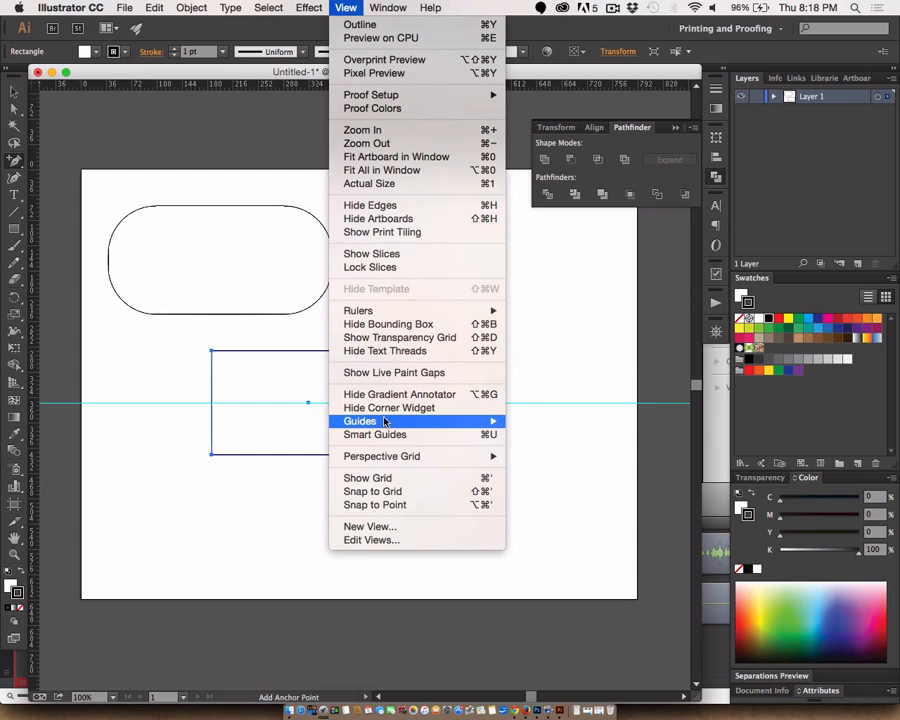
mouse_move(360, 421)
click(535, 435)
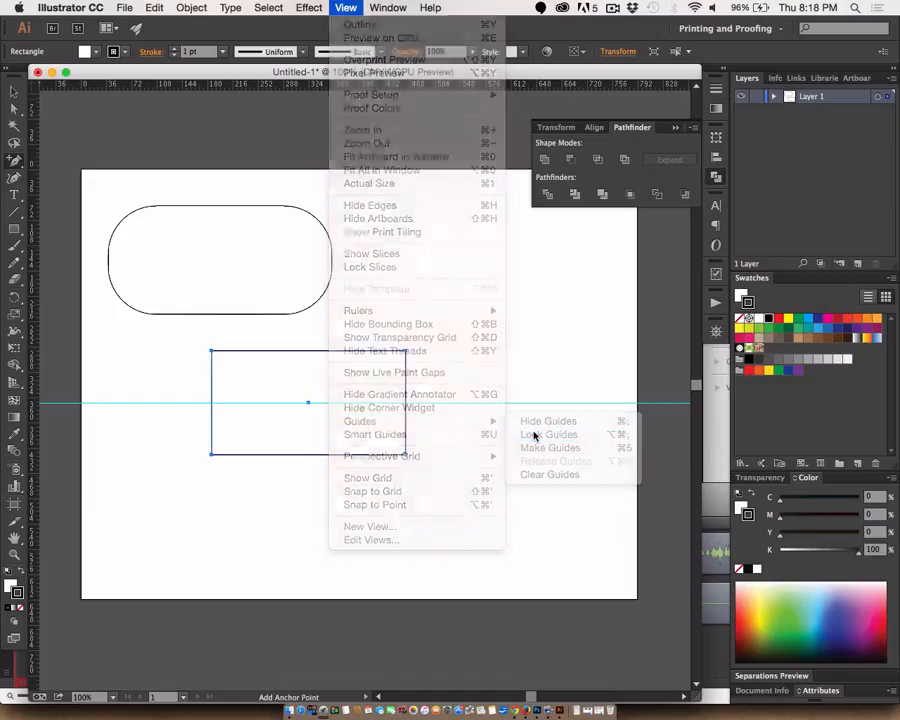
- Add anchor points where the locked guide crosses the lower rectangle's left and right edges
click(213, 409)
click(565, 309)
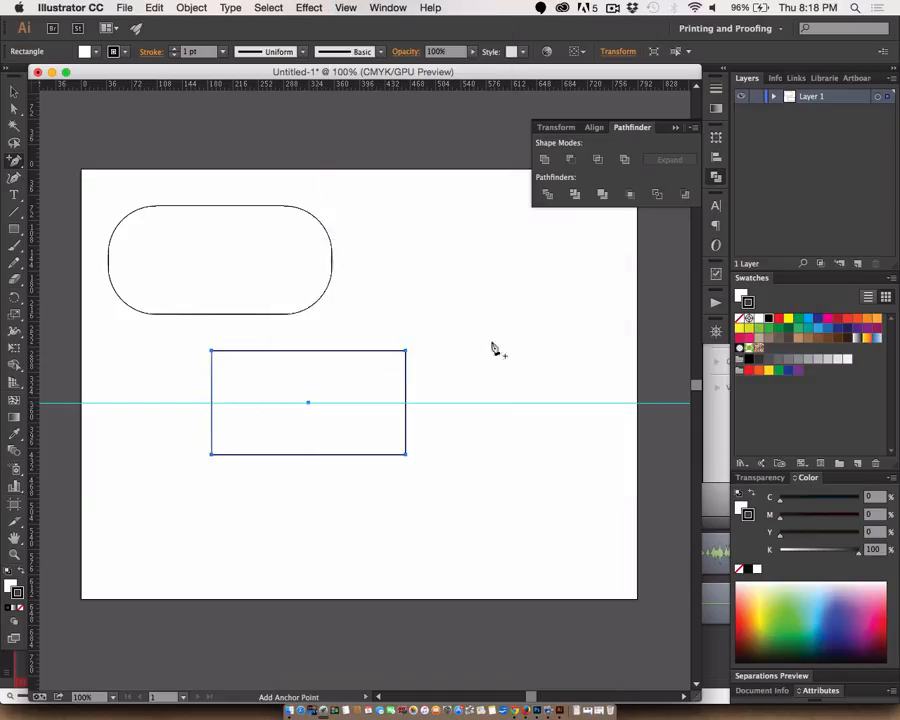
click(406, 403)
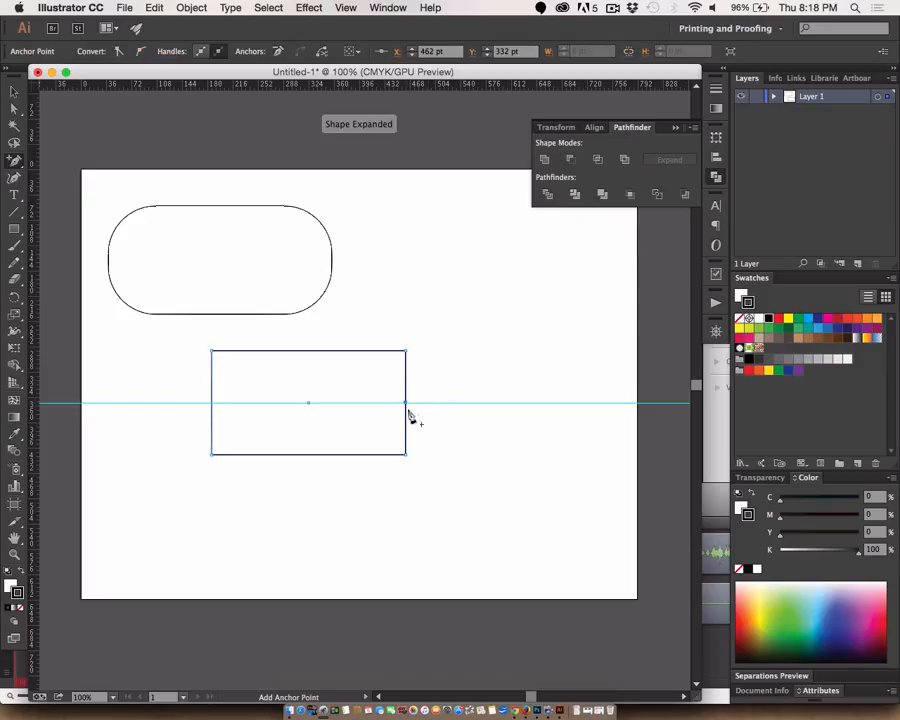
click(211, 403)
- Convert both side anchors to smooth points with short vertical handles, matching their length with a second horizontal guide at the left handle's upper end
drag(14, 160, 77, 216)
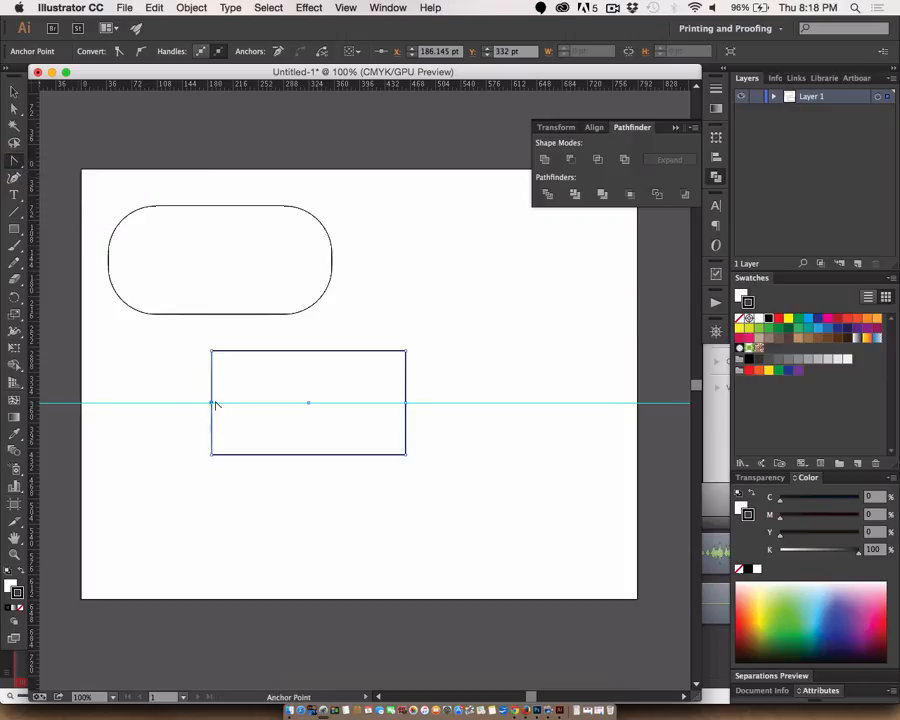
mouse_move(213, 403)
mouse_down()
mouse_move(213, 414)
mouse_move(181, 418)
mouse_move(213, 428)
mouse_move(261, 400)
mouse_move(227, 428)
mouse_move(221, 380)
mouse_move(212, 378)
mouse_up()
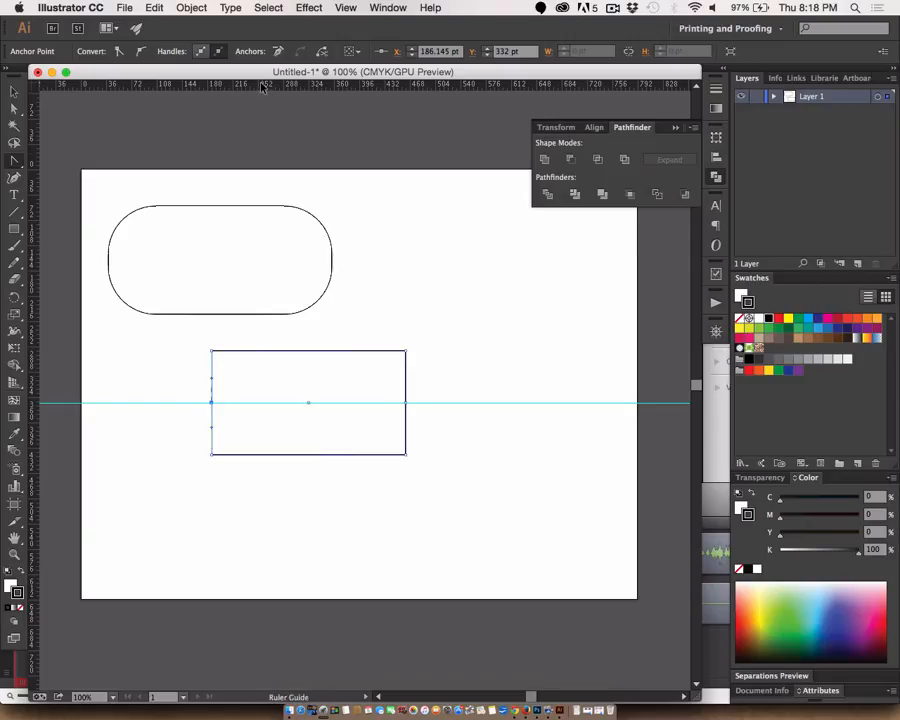
drag(266, 84, 213, 378)
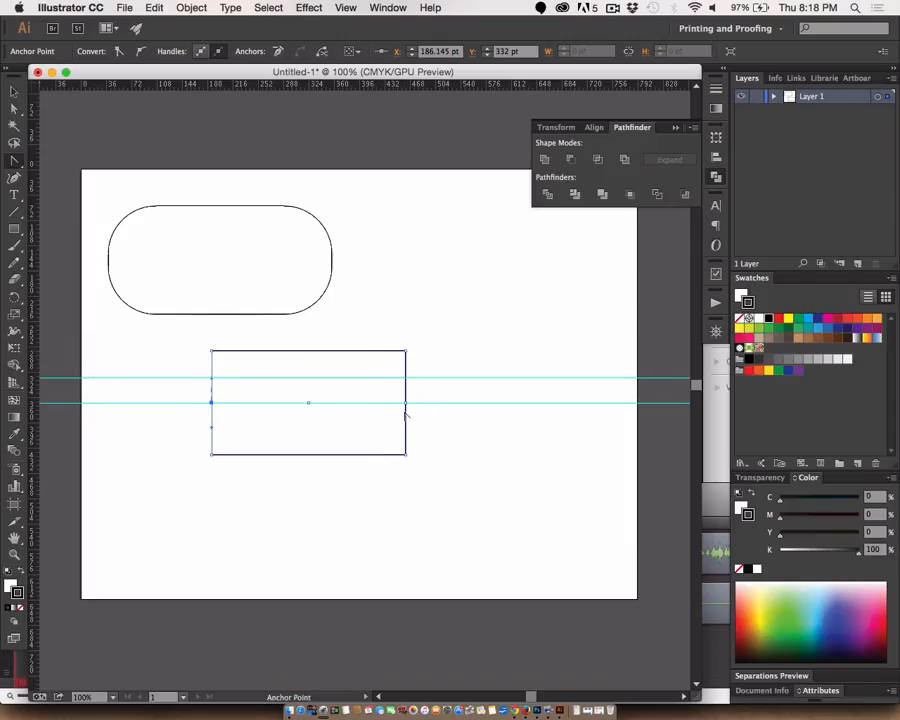
drag(406, 403, 406, 429)
key(a)
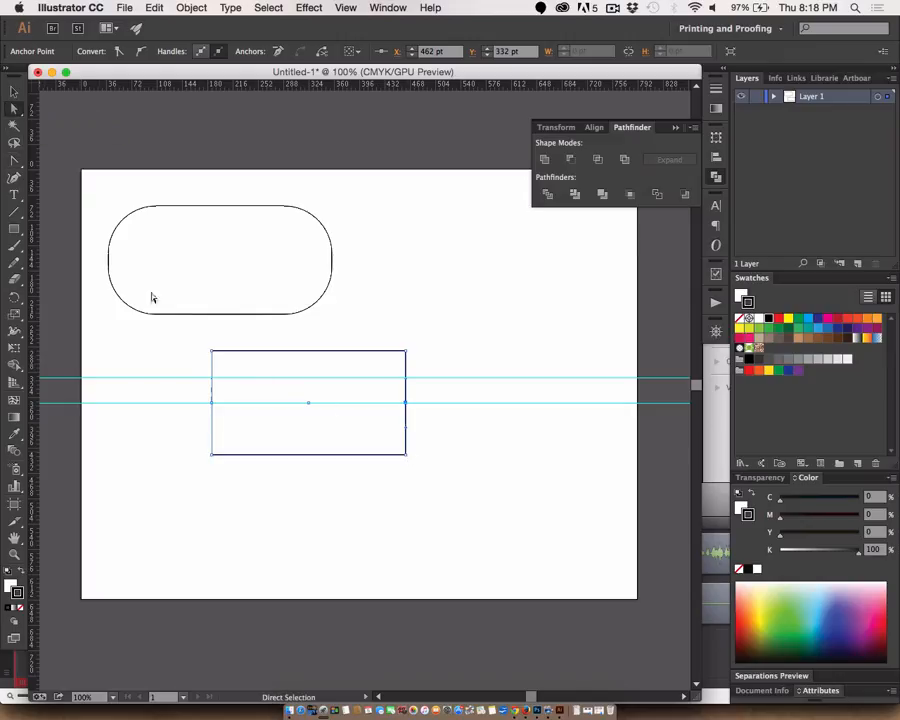
- Bulge the rectangle's left side by nudging its middle anchor horizontally outward to X 174.135 pt
click(212, 404)
key(Left)
key(Left)
key(Left)
key(Left)
key(Left)
key(Left)
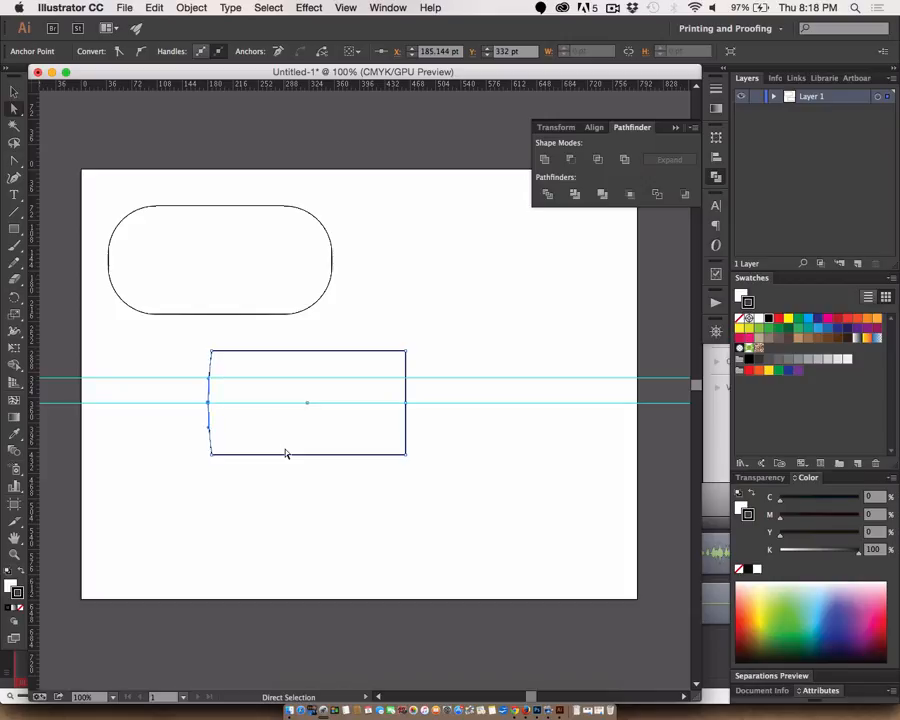
key(Left)
key(Left)
key(Left)
key(Left)
key(Left)
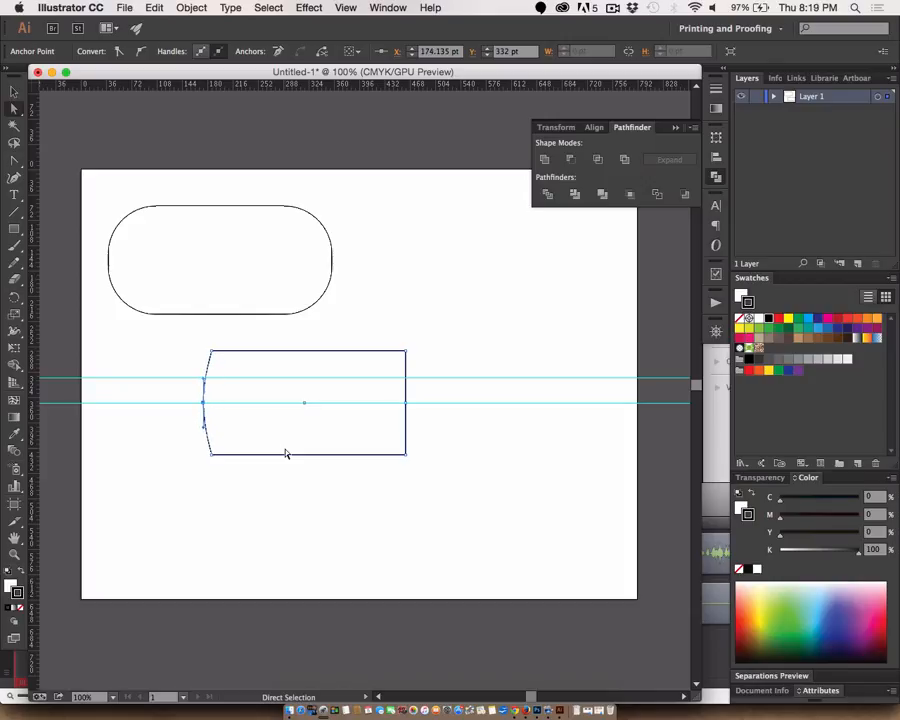
- Bulge the right side by nudging its middle anchor outward to X 479.014 pt, and extend the left one to X 164.127 pt
click(406, 405)
key(Right)
key(Right)
key(Right)
key(Right)
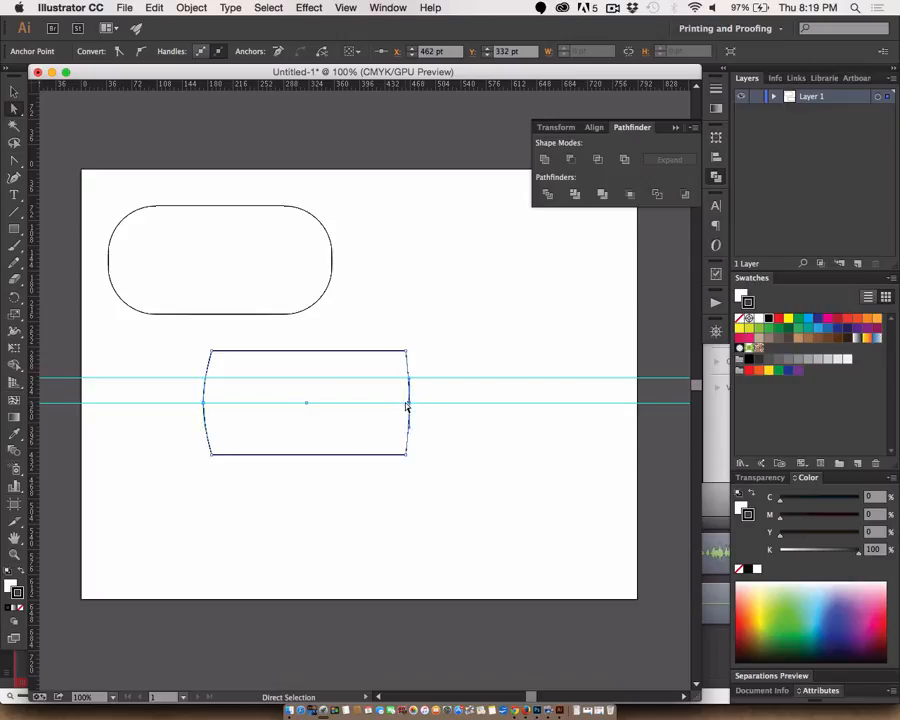
key(Right)
key(Right)
key(Right)
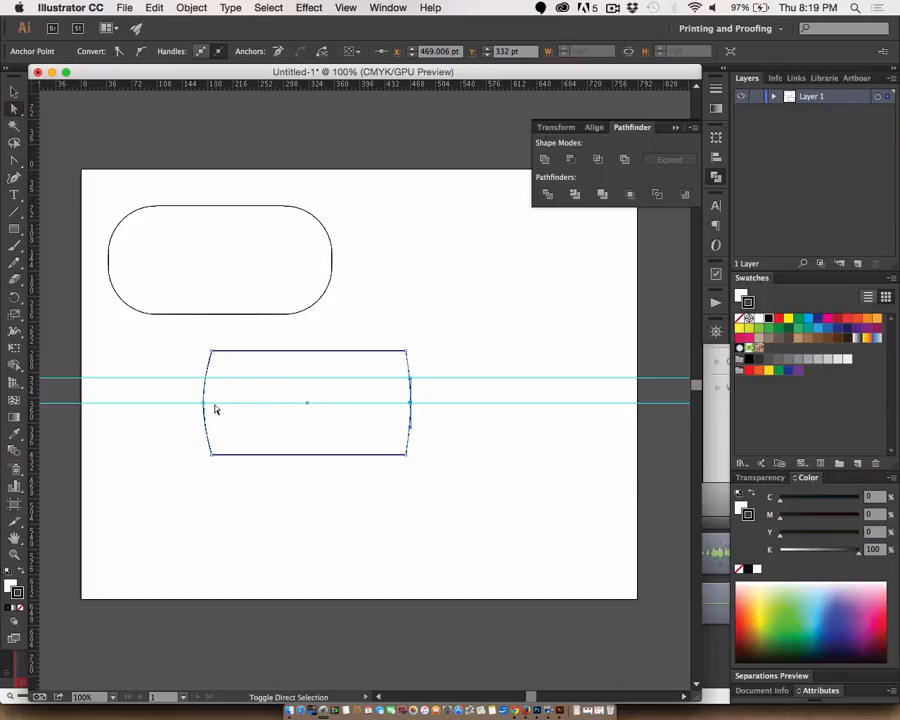
key(shift+Right)
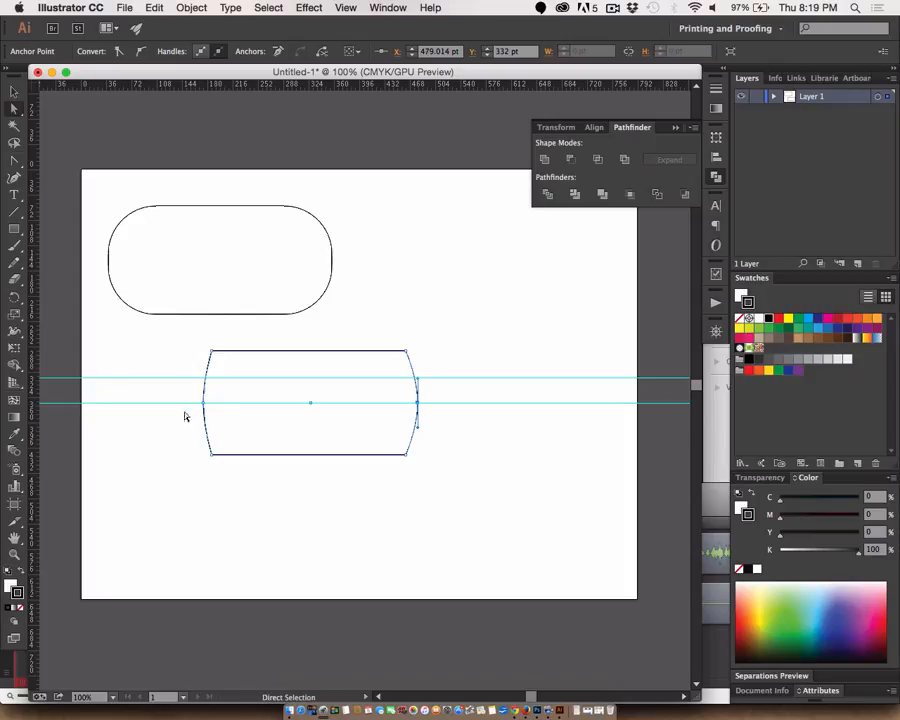
click(204, 403)
key(shift+Left)
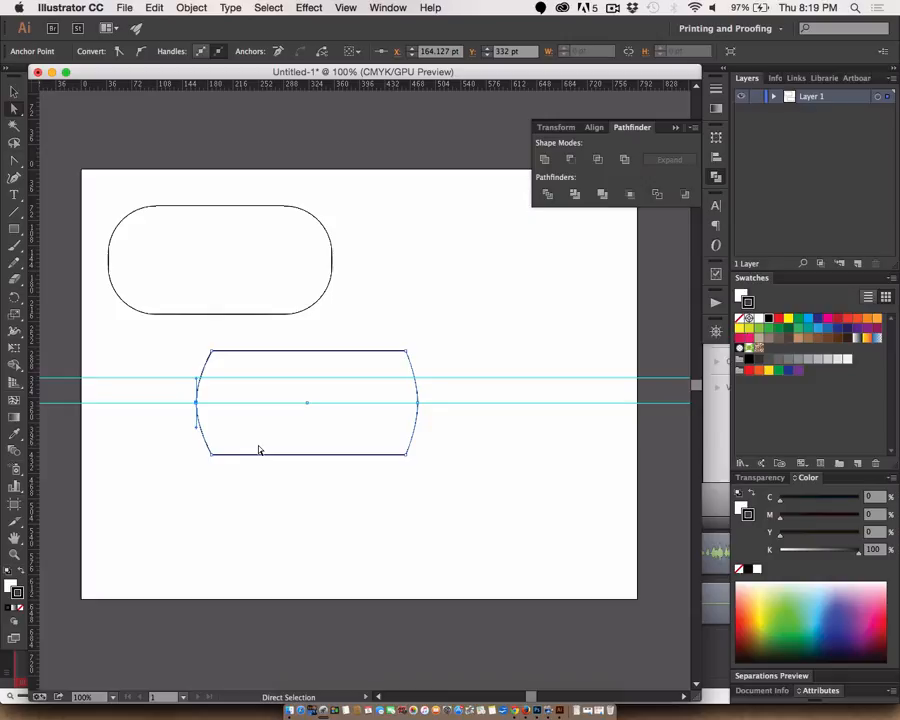
- Delete the whole reshaped rectangle and clear all guides from the artboard
key(Delete)
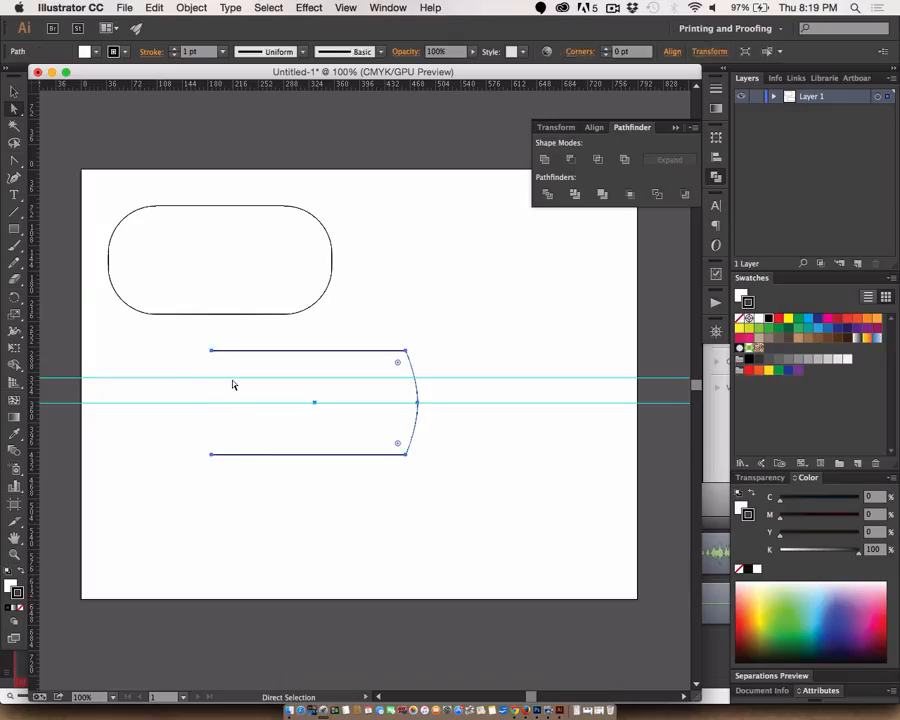
key(Delete)
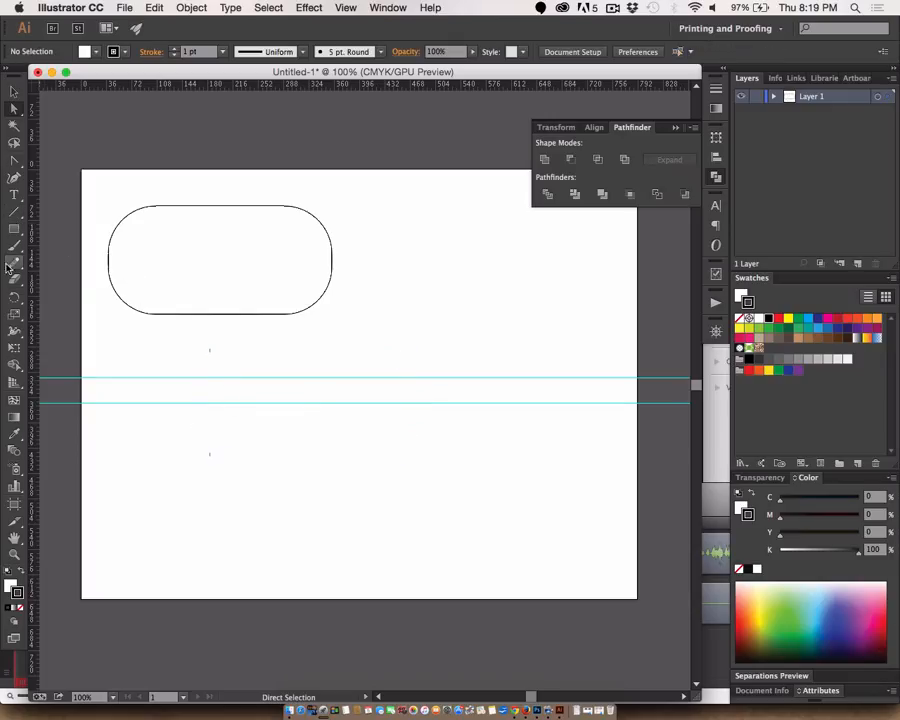
click(345, 8)
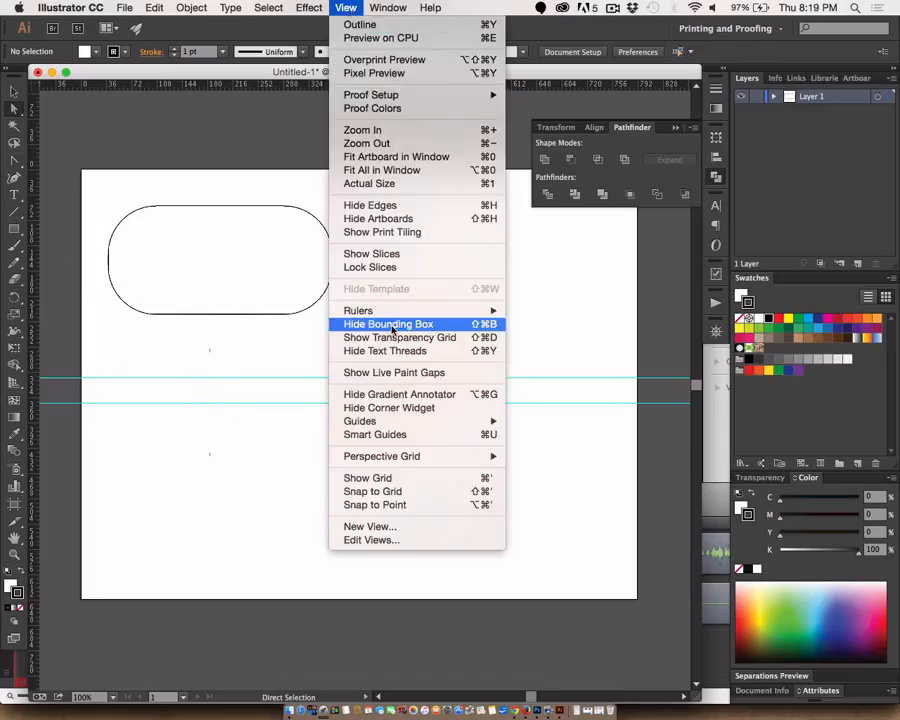
mouse_move(395, 428)
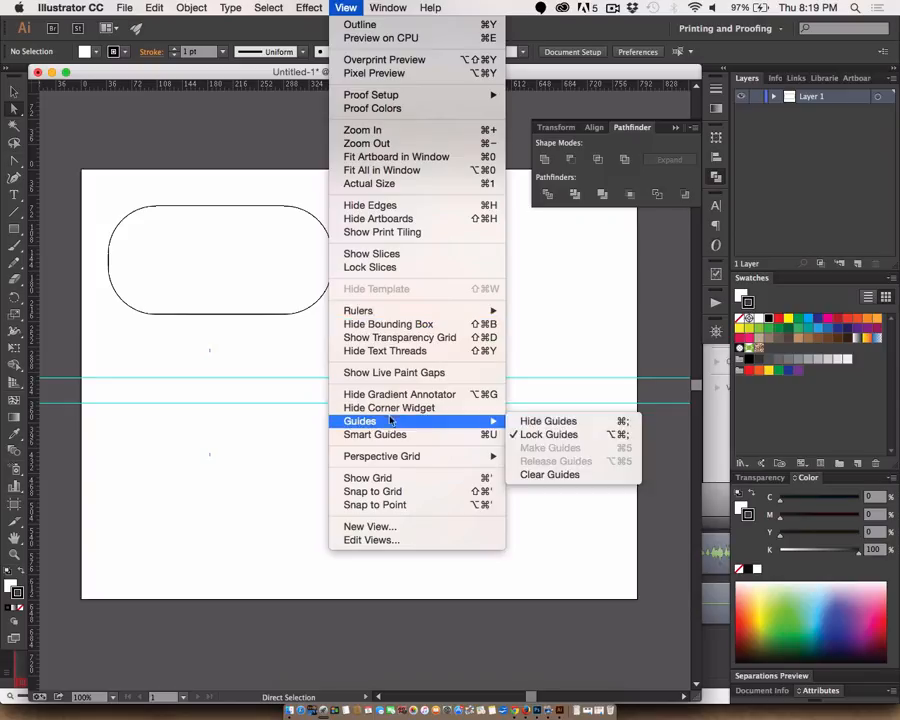
click(571, 474)
- Draw a new plain rectangle about 250 pt wide, below and to the right of the rounded shape
click(14, 228)
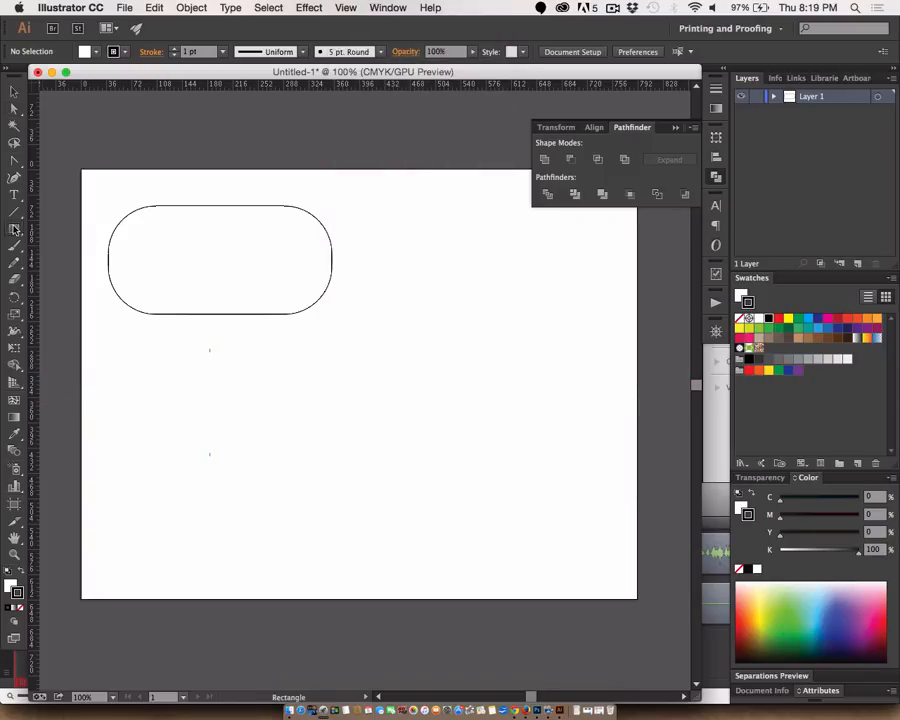
mouse_move(307, 391)
mouse_down()
mouse_move(474, 497)
mouse_move(484, 477)
mouse_up()
key(a)
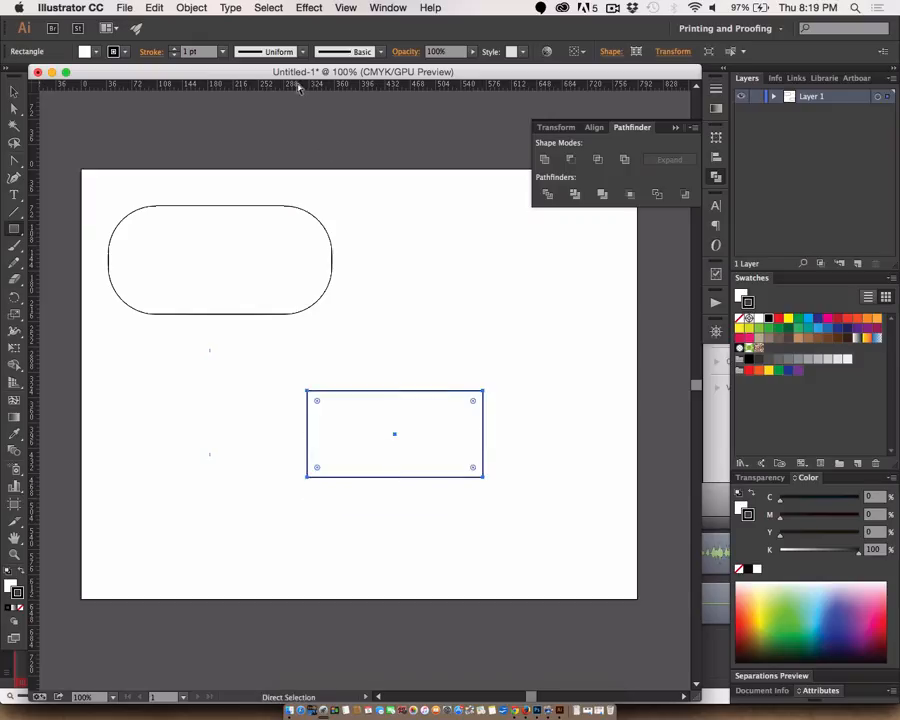
- Place a horizontal guide through the new rectangle's centre and check that guides are locked
drag(298, 84, 395, 436)
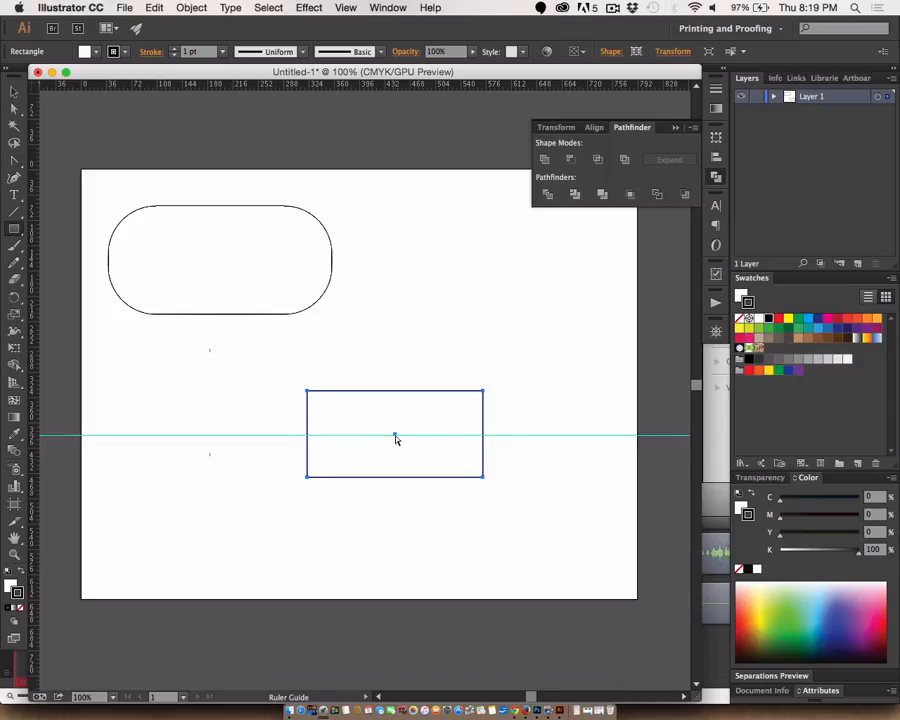
click(345, 8)
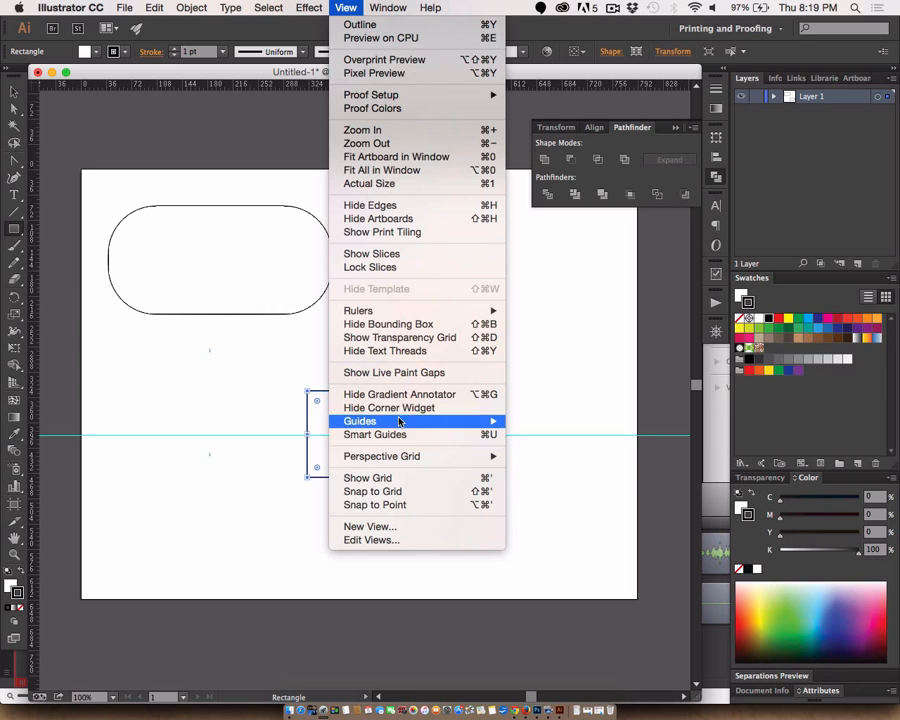
mouse_move(394, 424)
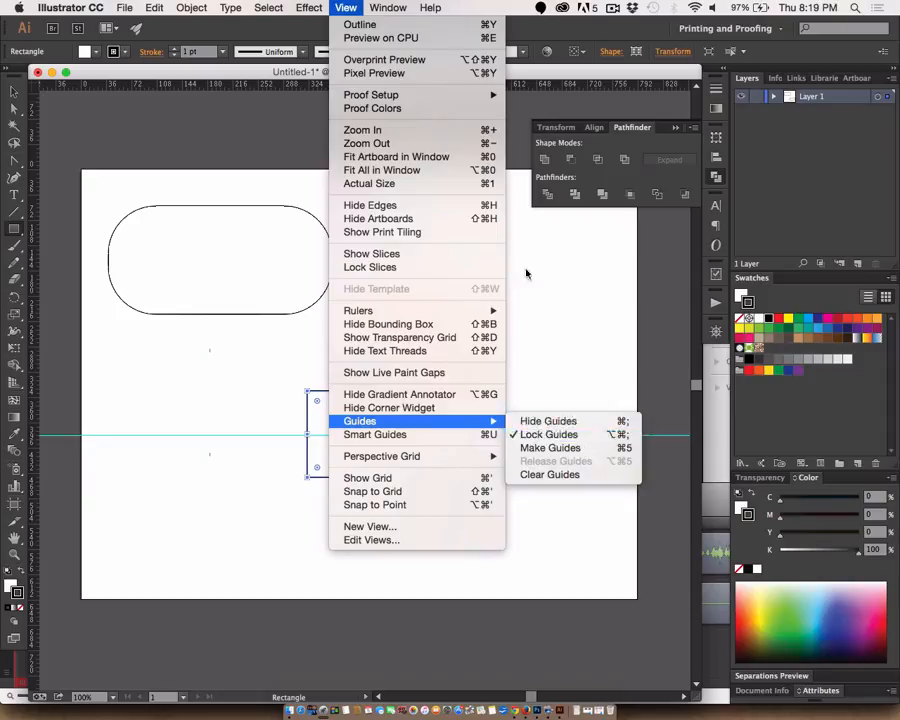
click(474, 6)
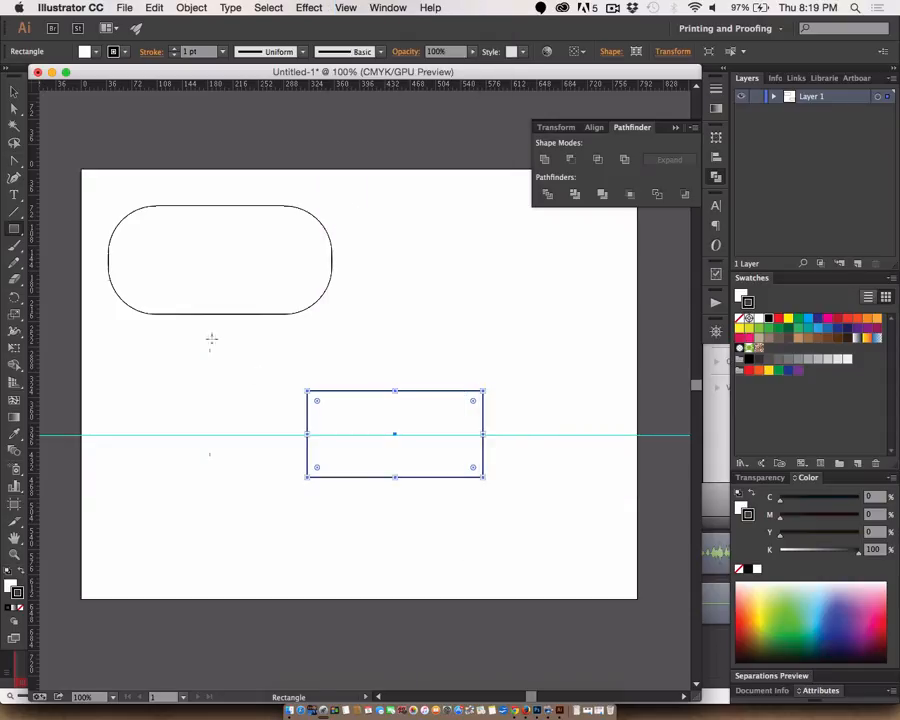
- Add anchor points where the centre guide crosses the new rectangle's left and right edges
key(a)
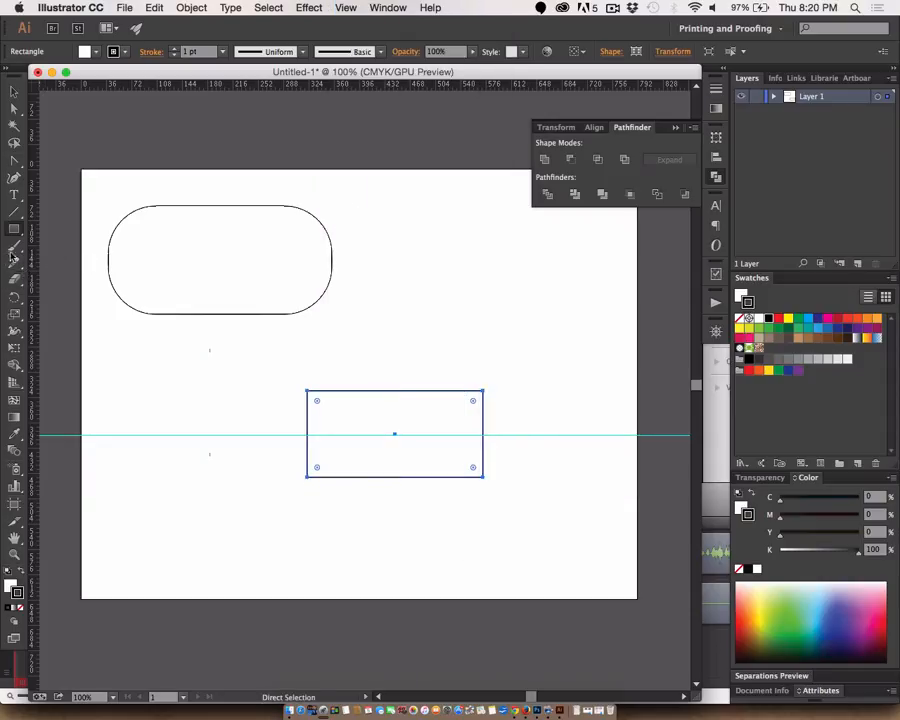
click(15, 180)
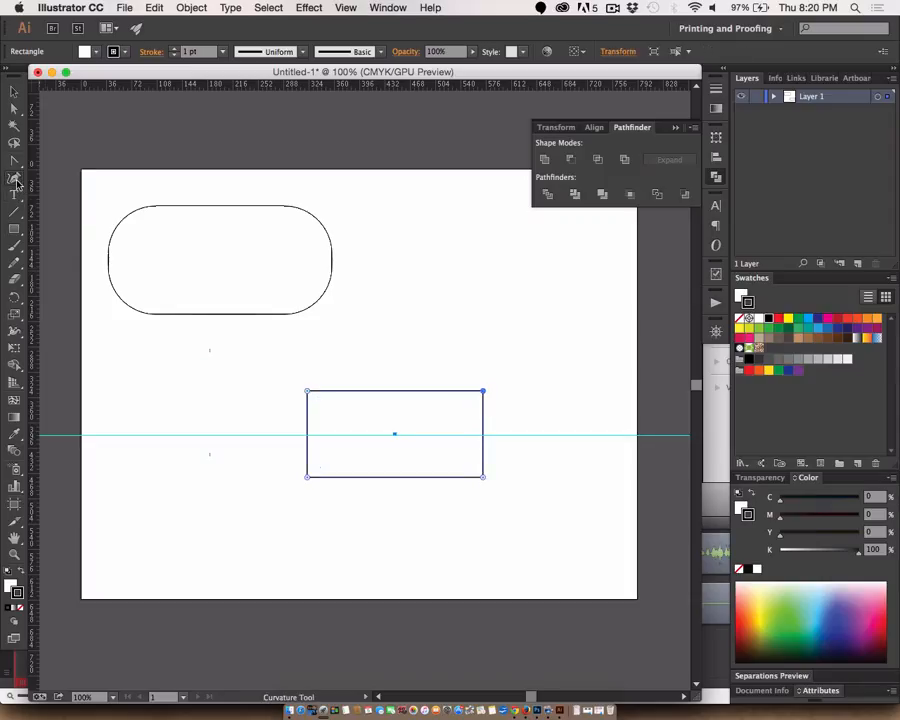
click(14, 160)
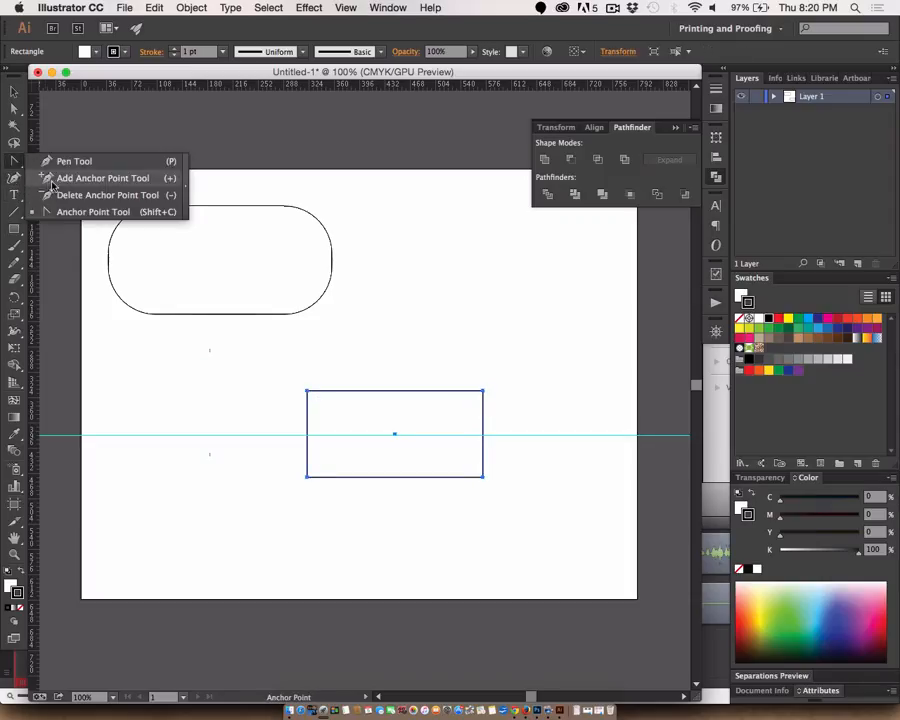
click(52, 182)
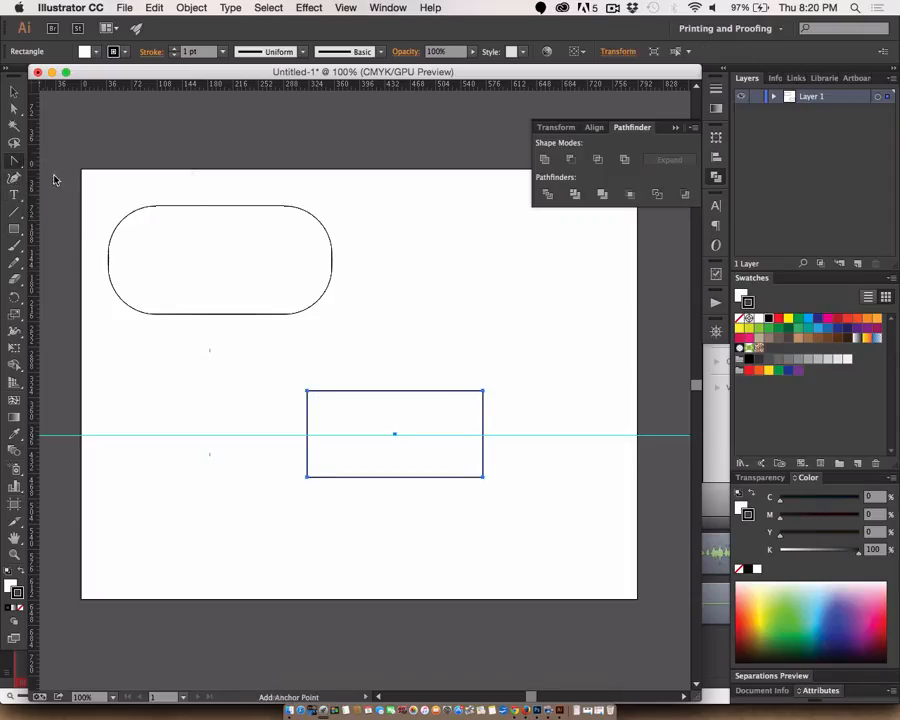
click(307, 436)
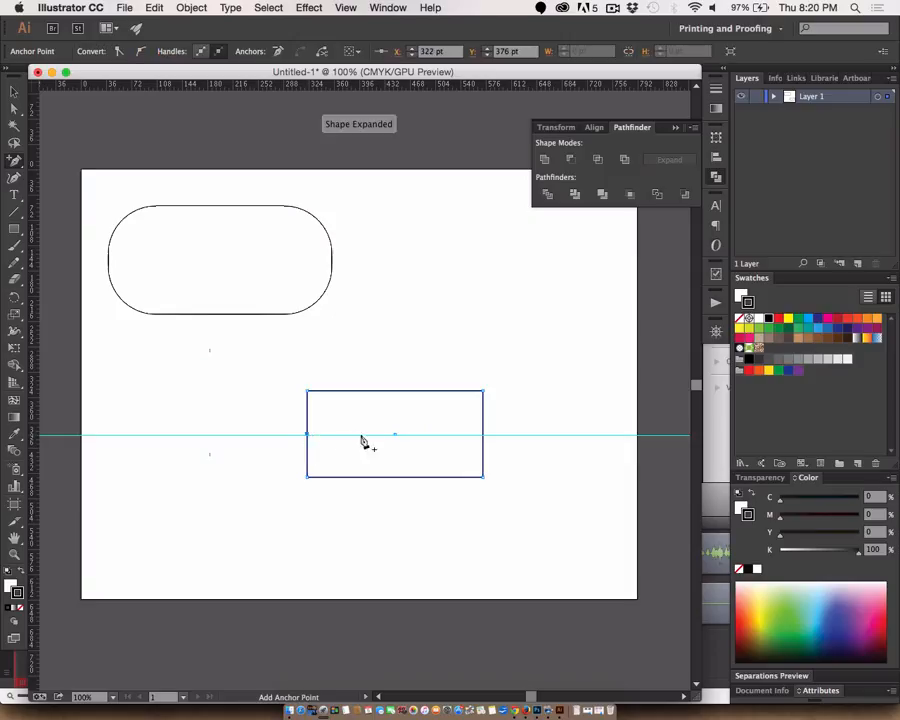
click(483, 436)
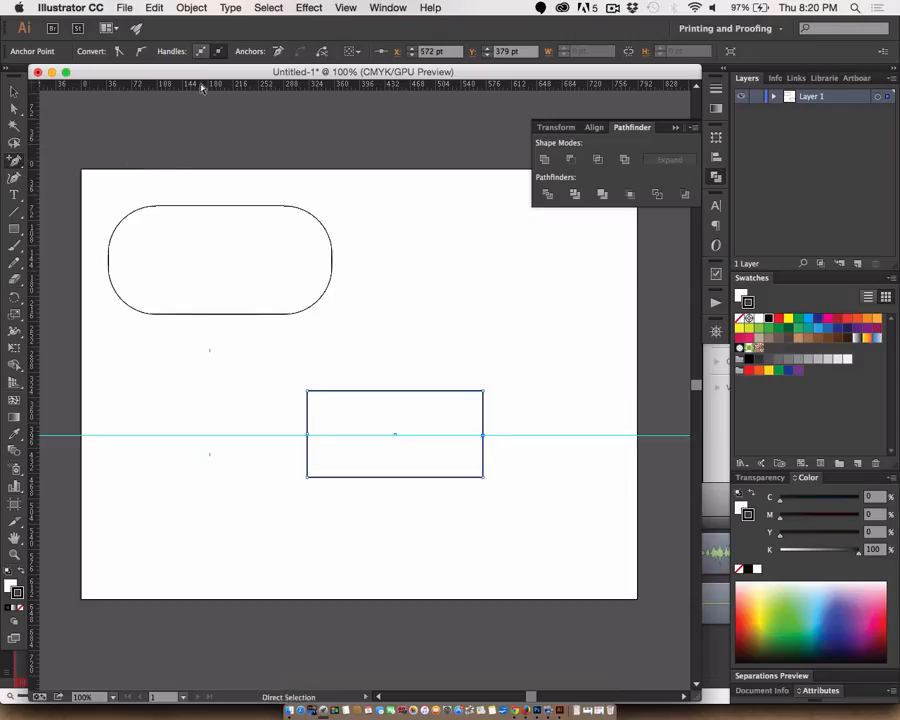
- Place a second guide midway between the centre guide and the top edge, and use its spacing to pull vertical handles from both side anchors
drag(201, 84, 320, 419)
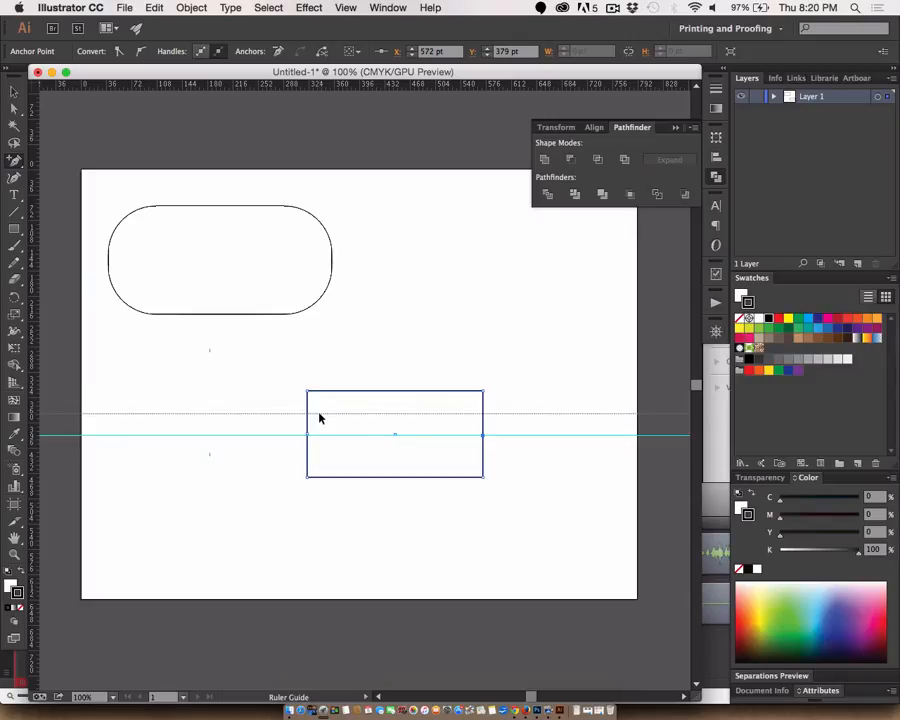
drag(320, 418, 320, 418)
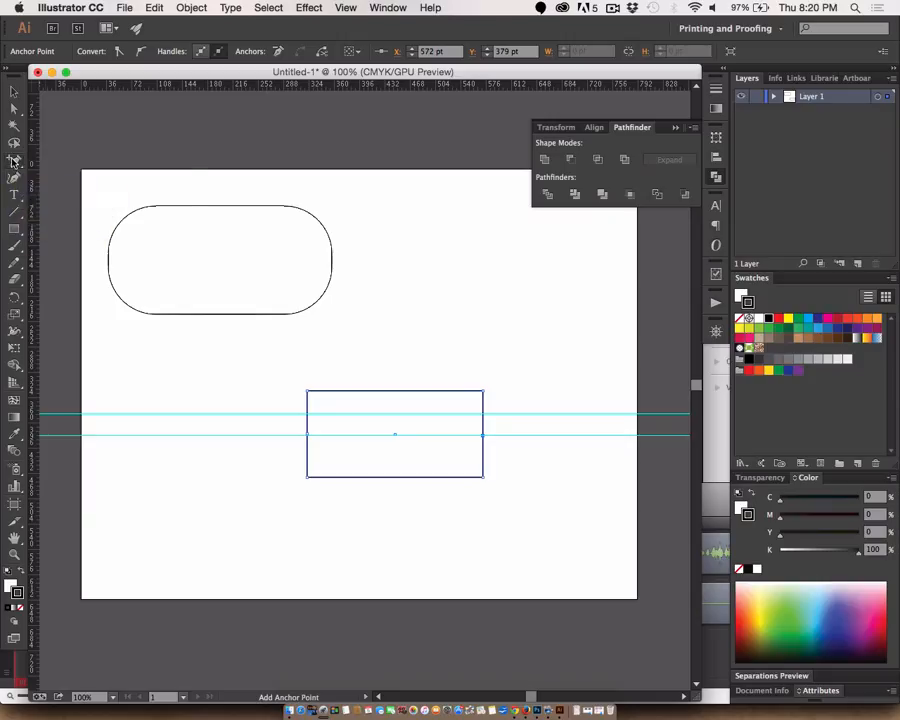
drag(14, 160, 60, 208)
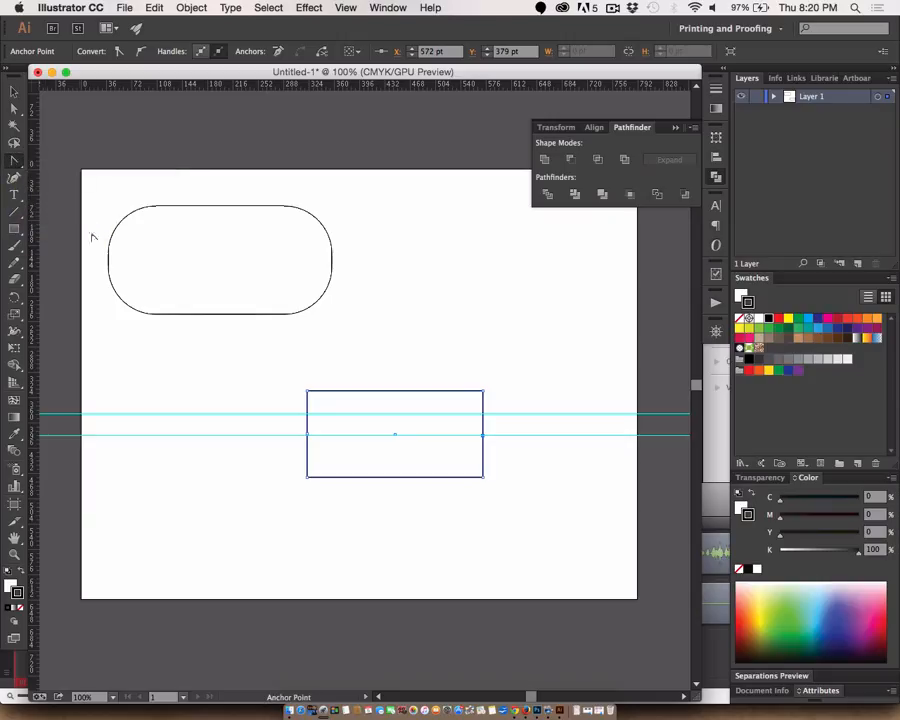
drag(307, 434, 309, 419)
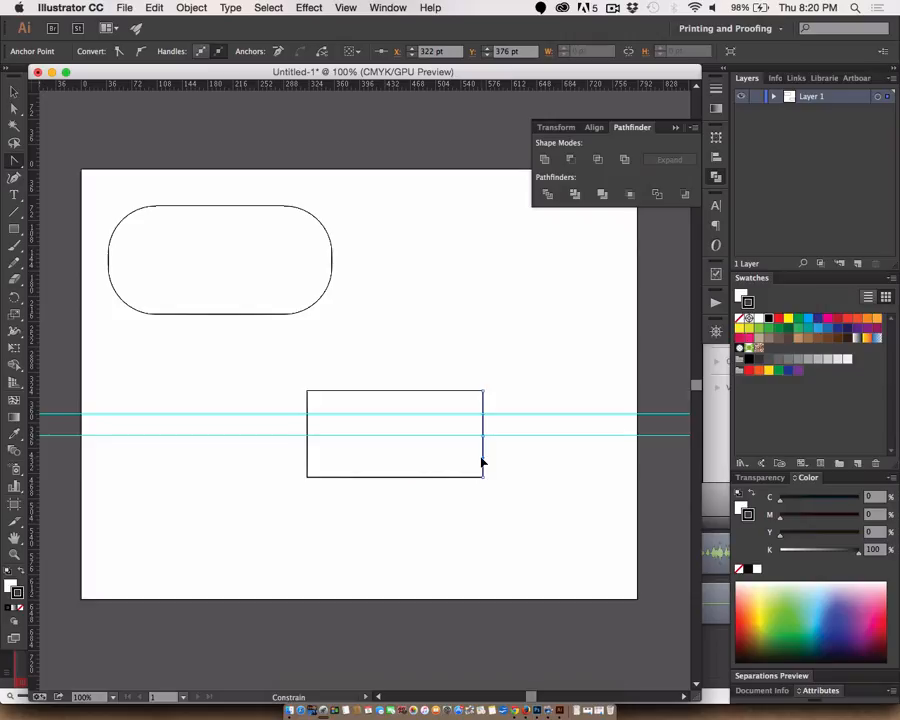
click(482, 462)
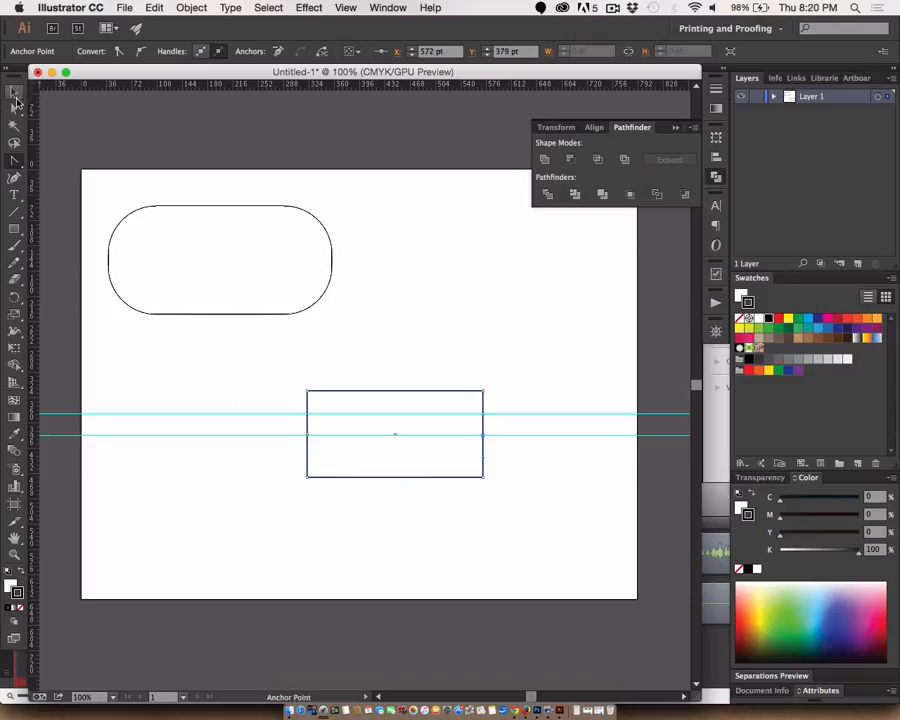
- Move the rectangle's left and right centre anchor points outward by 20 pt each so both sides bulge evenly
click(14, 109)
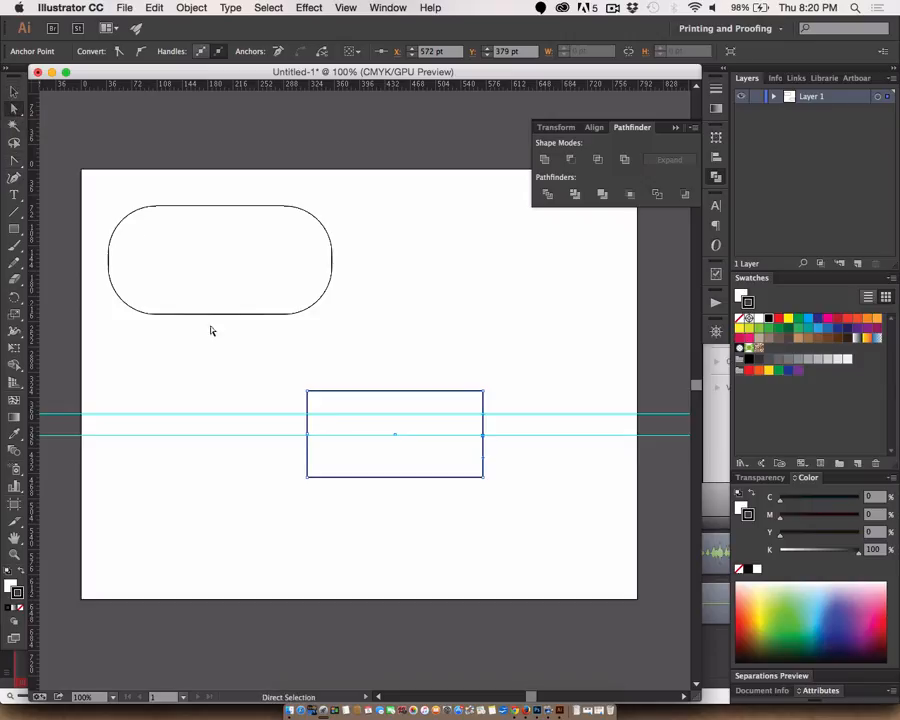
click(308, 436)
key(shift+Left)
key(shift+Left)
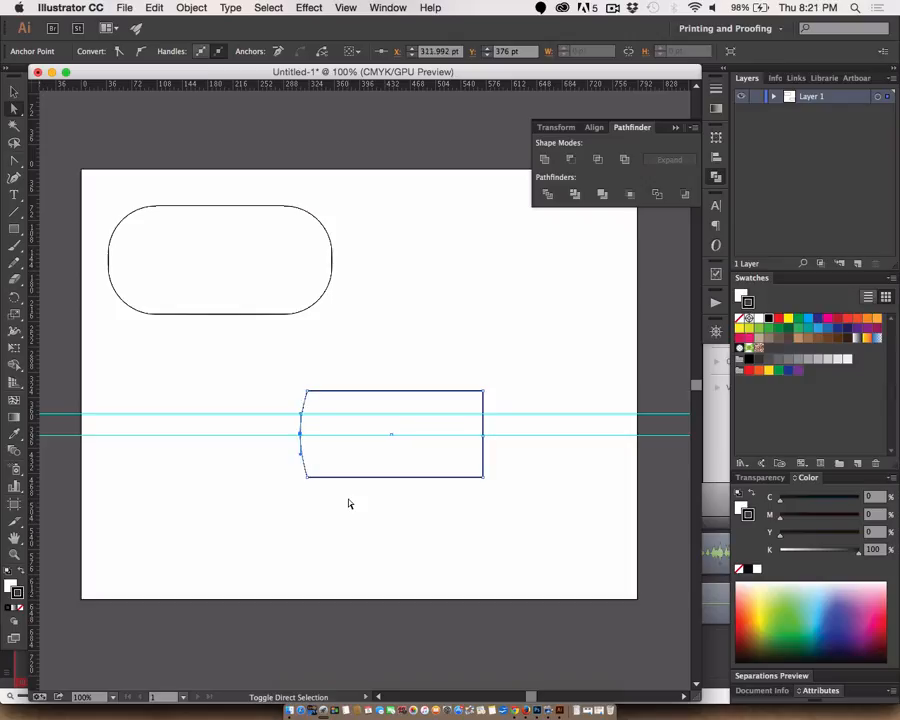
click(483, 433)
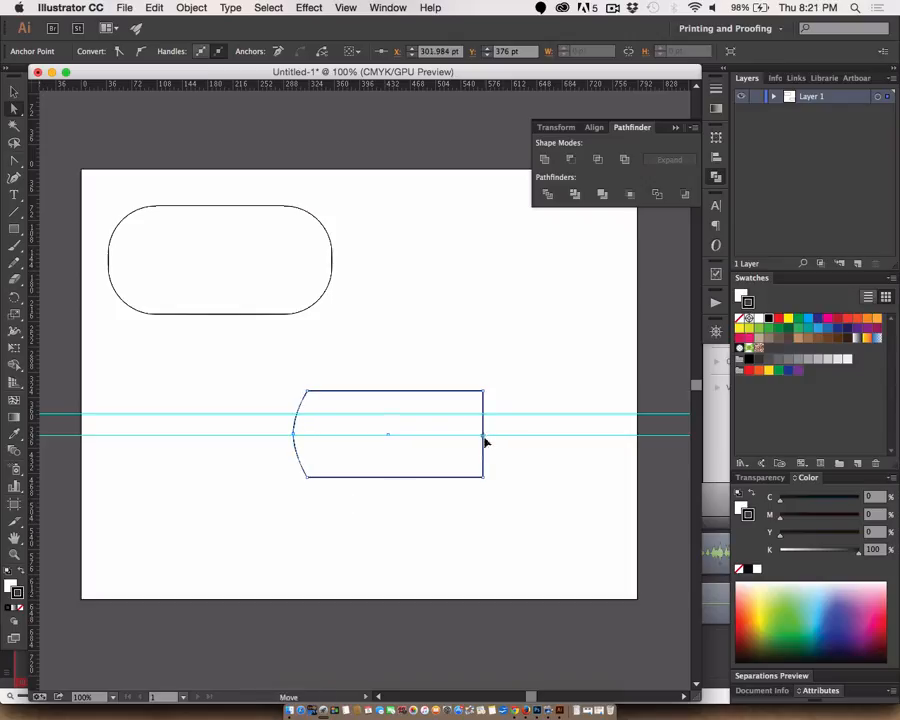
key(shift+Right)
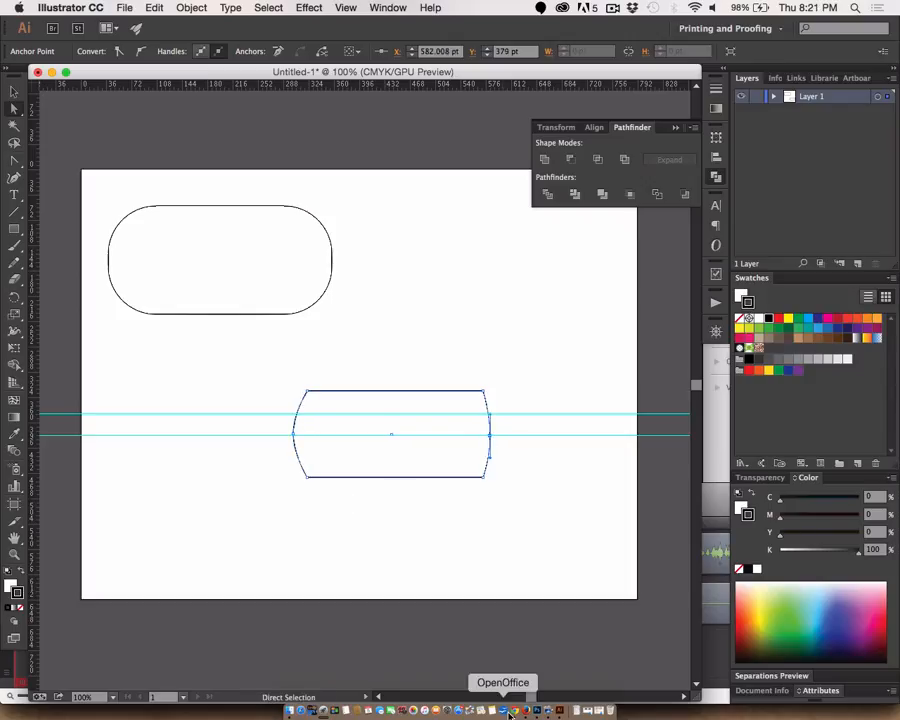
key(shift+Right)
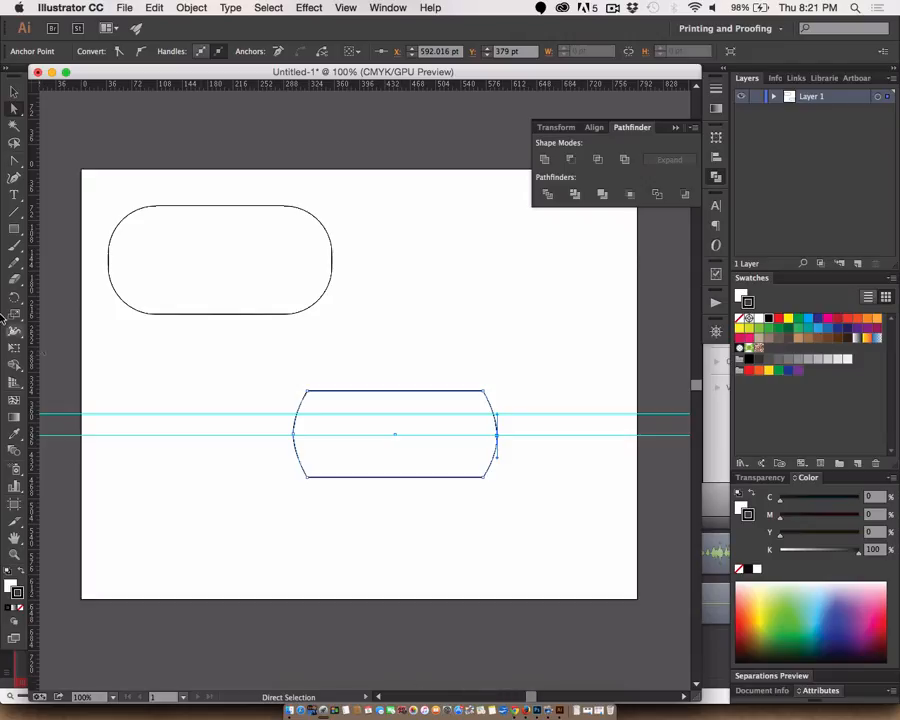
- Move the bulging shape up beside the rounded shape and draw a new rectangle about 265 pt wide across the guides
click(14, 91)
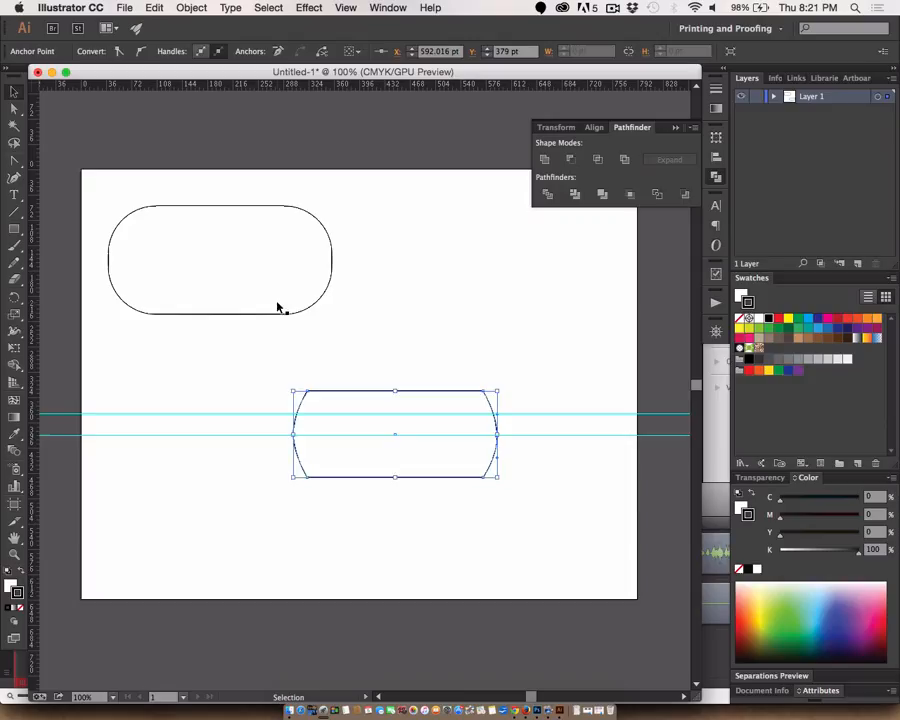
click(341, 354)
drag(338, 395, 388, 217)
click(365, 338)
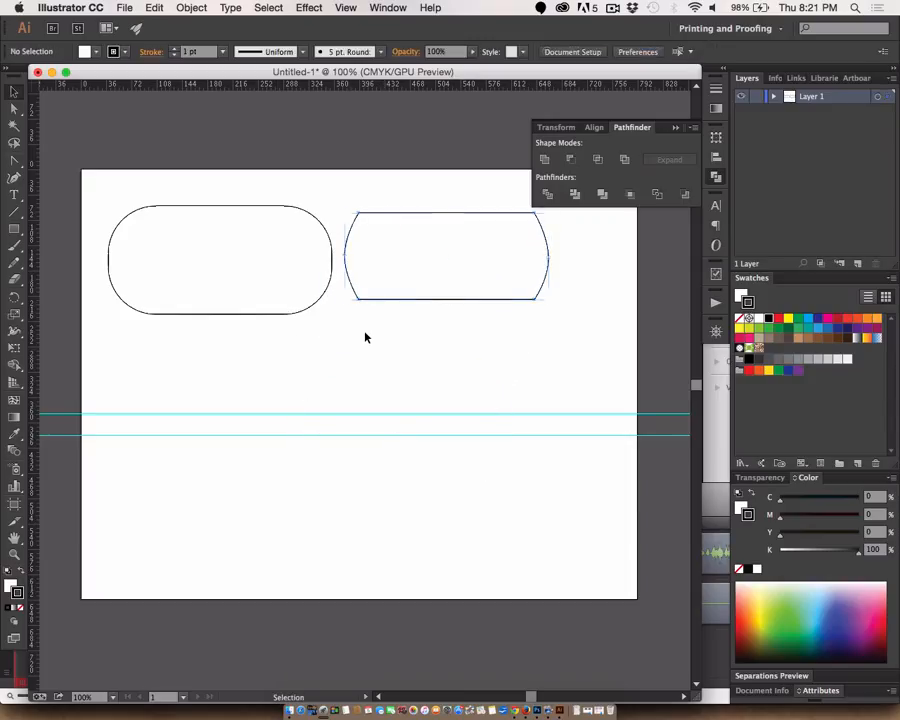
click(14, 230)
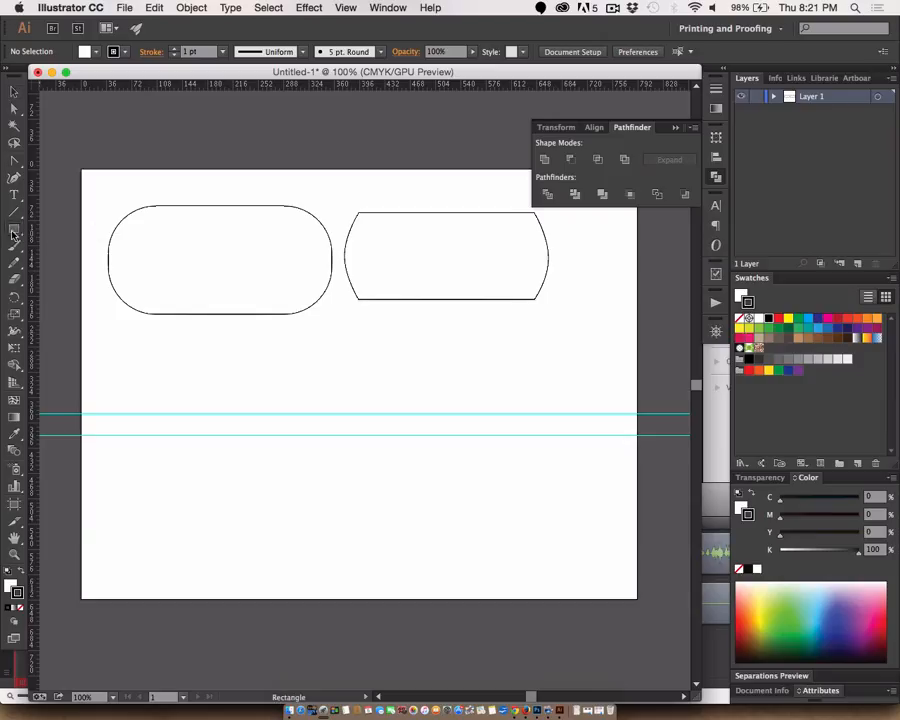
drag(275, 374, 462, 496)
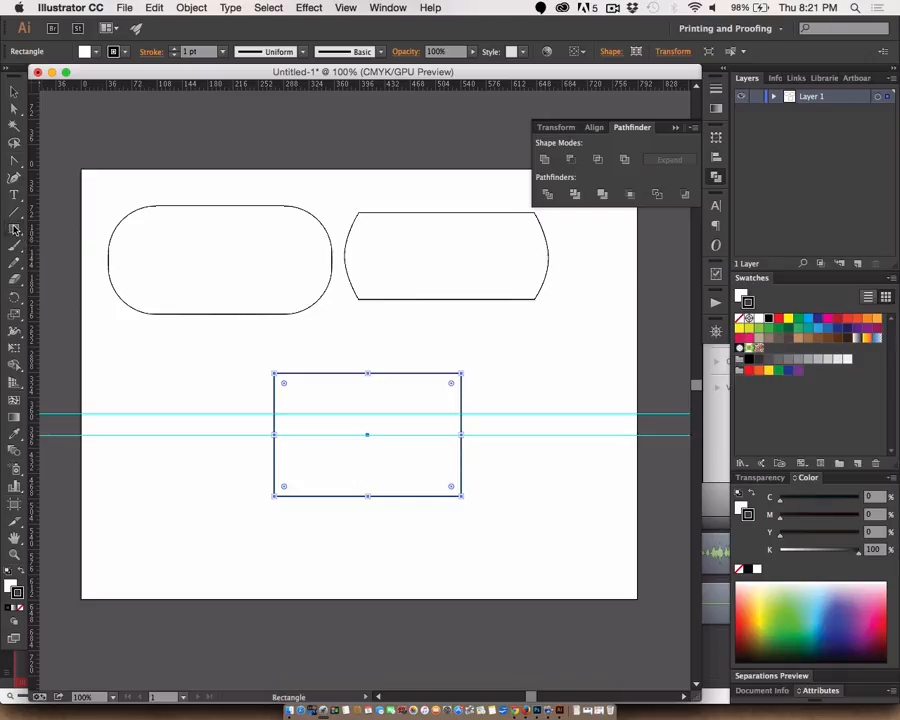
- Draw a narrow ellipse over the new rectangle's left edge, matching the rectangle's full height
drag(14, 228, 82, 262)
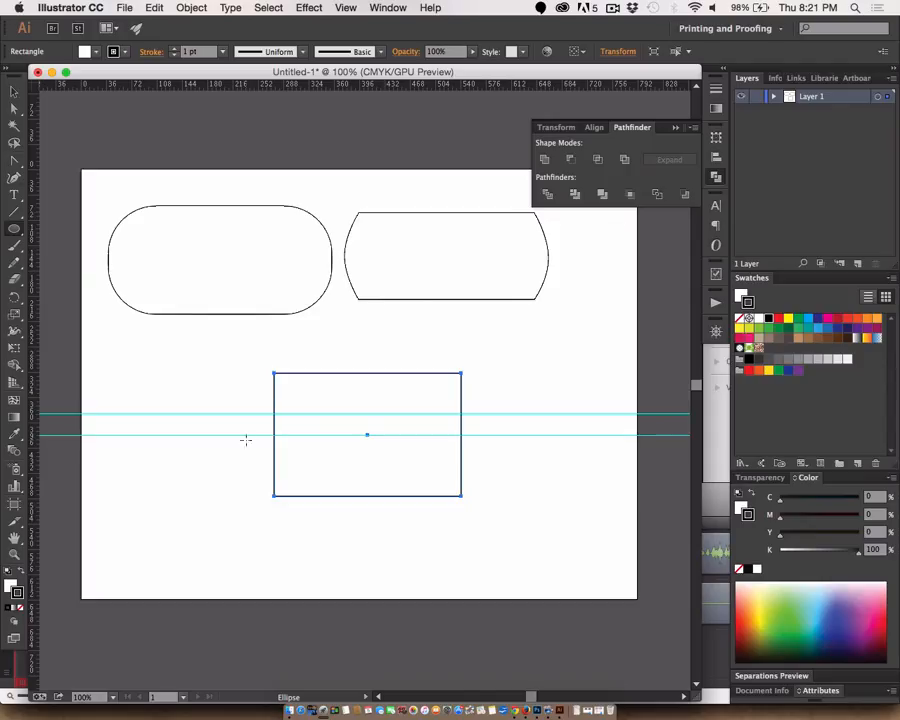
drag(245, 382, 301, 495)
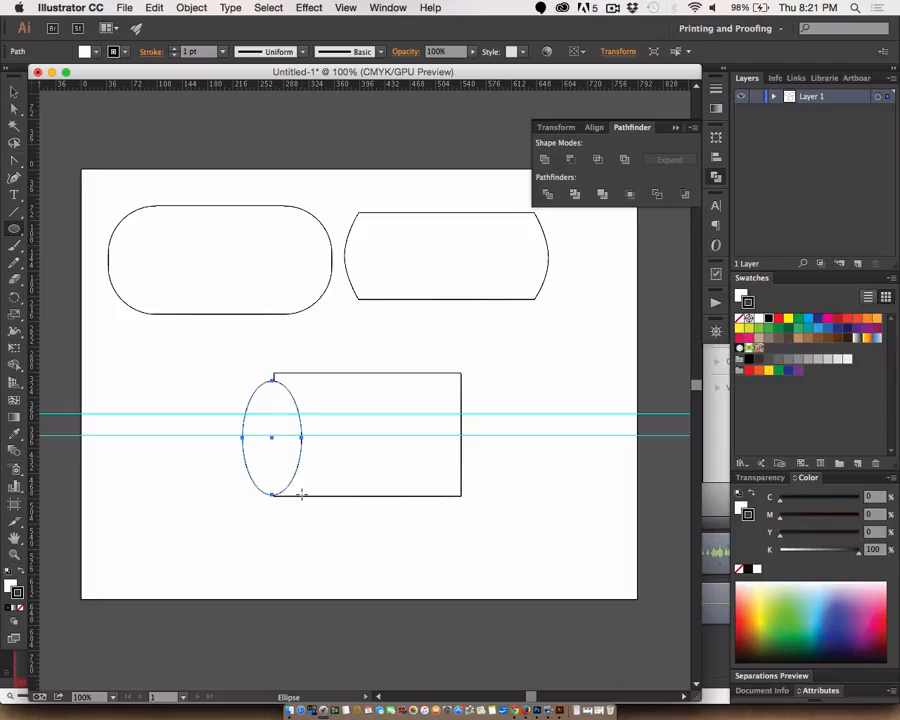
key(Delete)
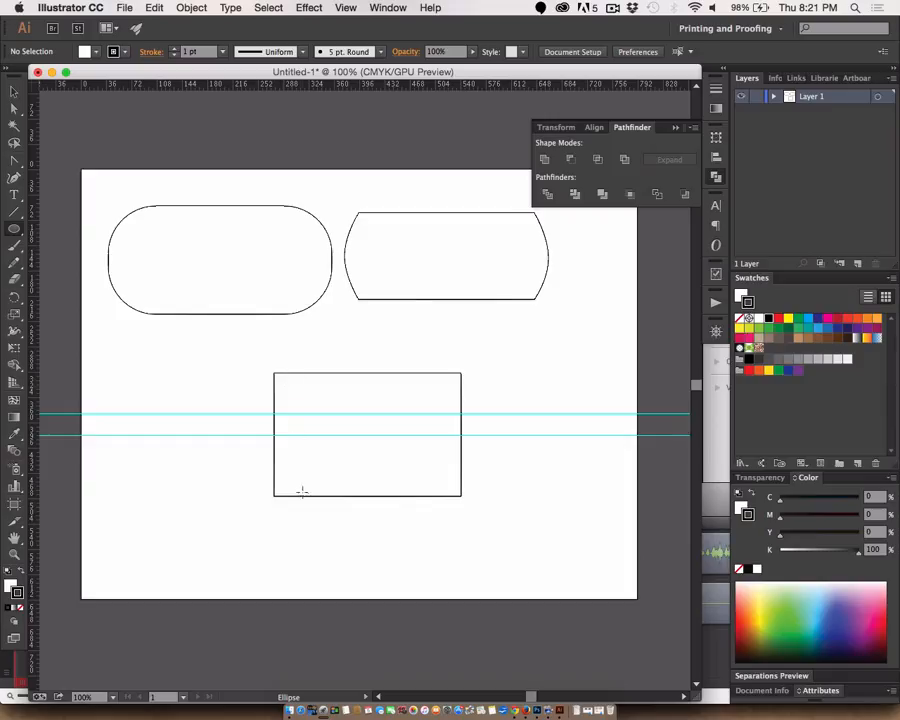
mouse_move(290, 495)
mouse_down()
mouse_move(273, 372)
mouse_move(237, 372)
mouse_move(264, 373)
mouse_up()
key(v)
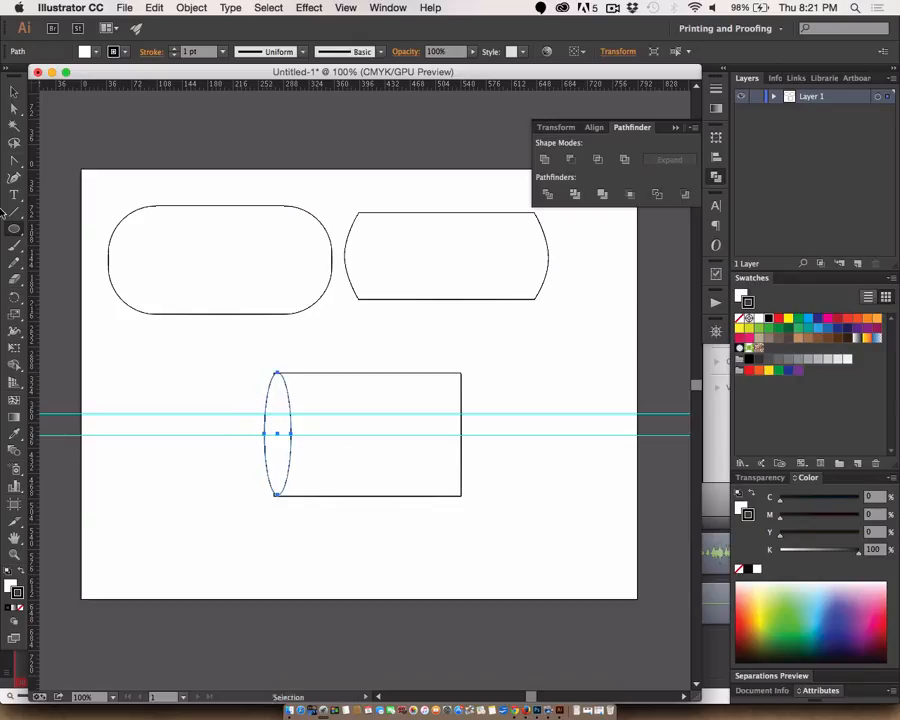
click(207, 375)
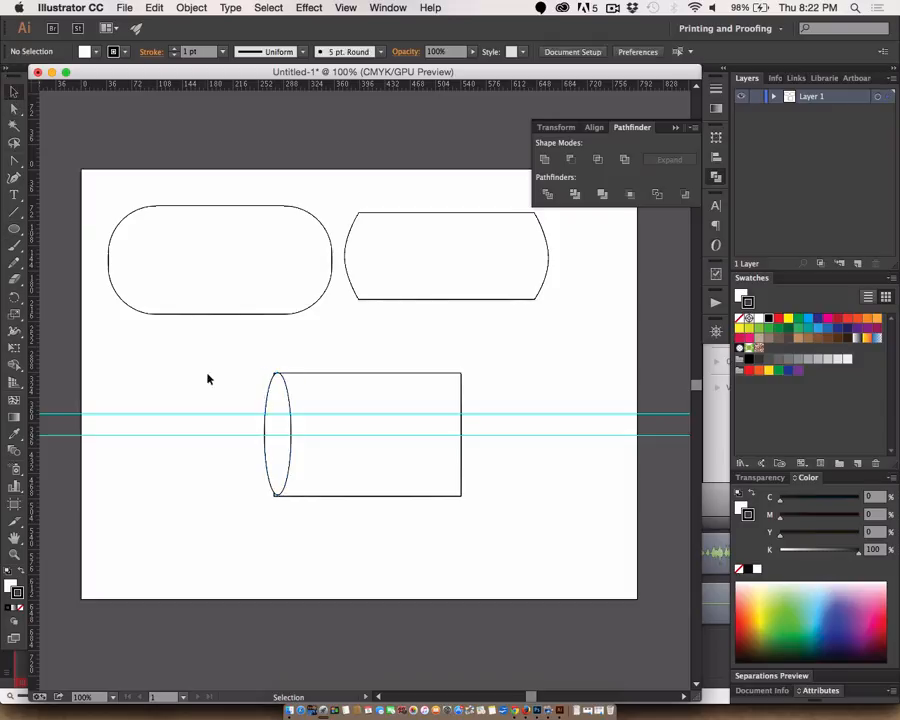
- Remove the fill from the ellipse on the rectangle's left edge
click(271, 436)
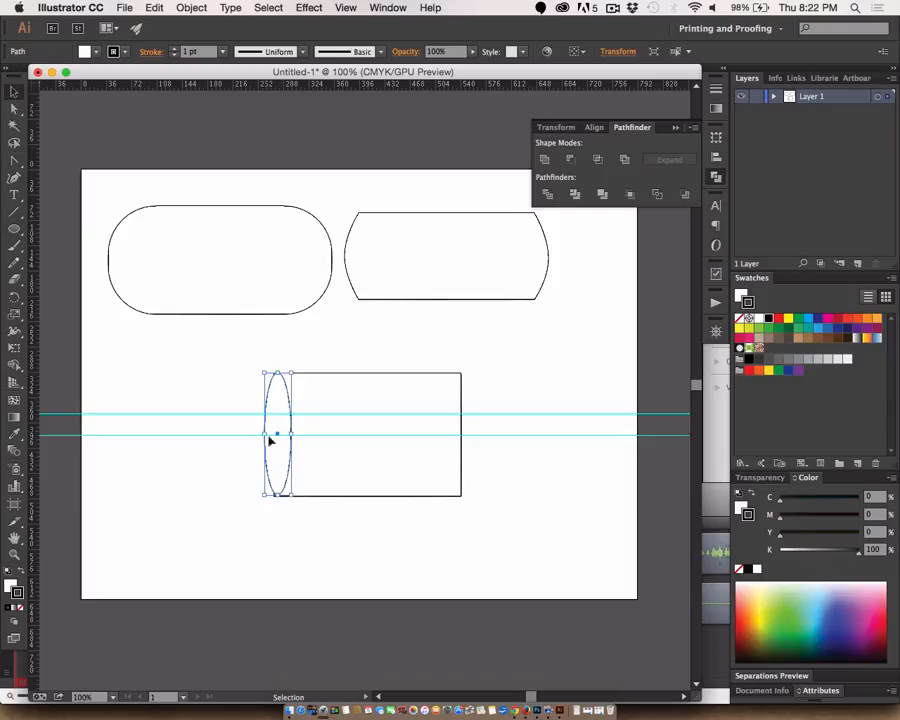
click(20, 607)
click(196, 588)
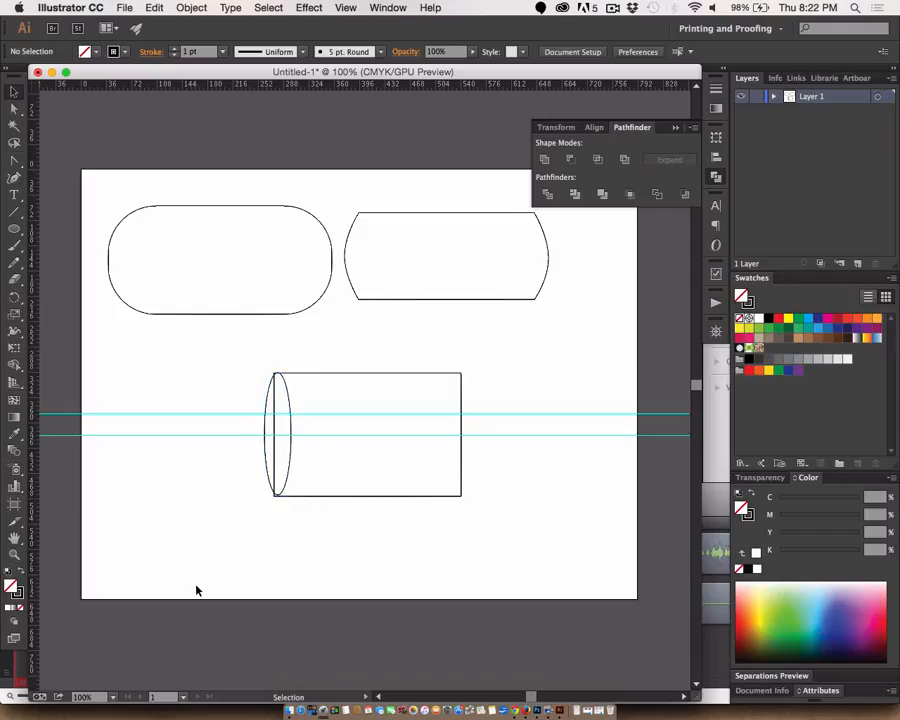
- Centre the ellipse on the rectangle's left edge and shorten it to slightly less than the rectangle's height
click(291, 470)
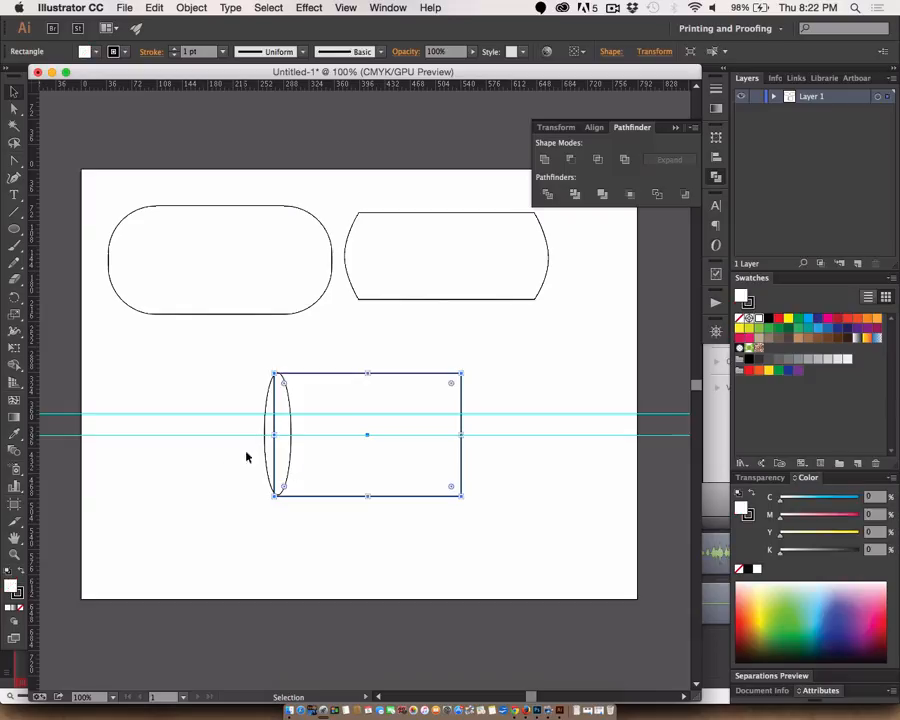
click(267, 466)
key(Left)
key(Left)
key(Left)
key(Left)
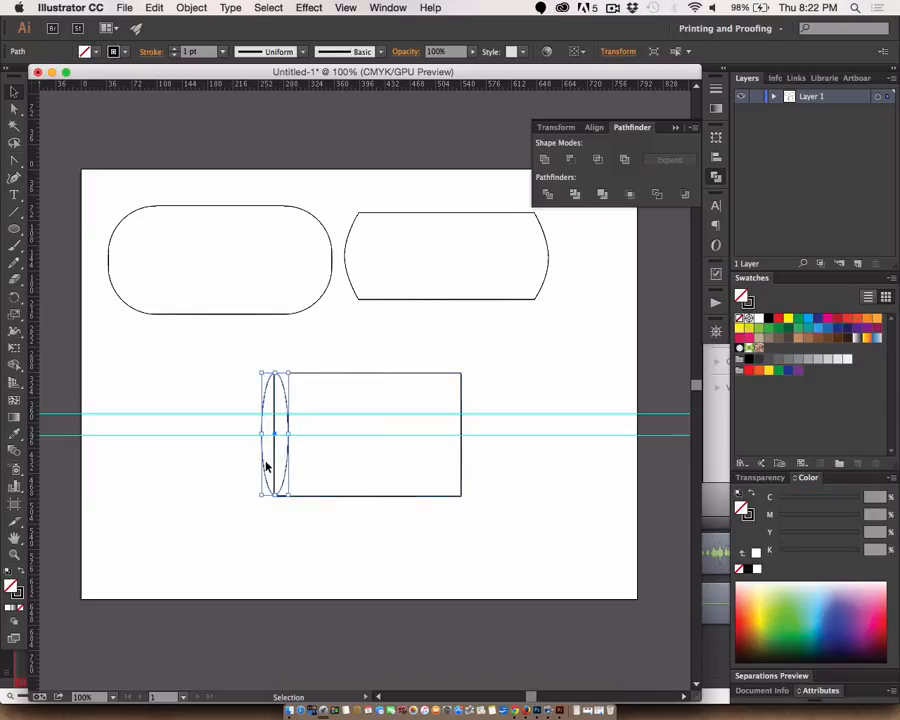
drag(275, 372, 275, 376)
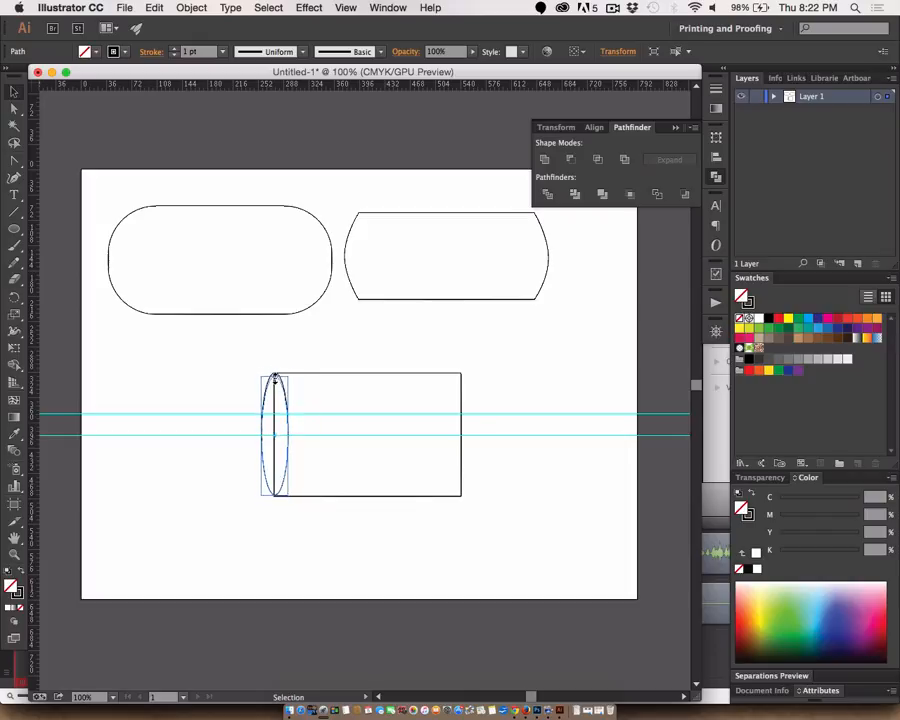
key(Up)
key(Up)
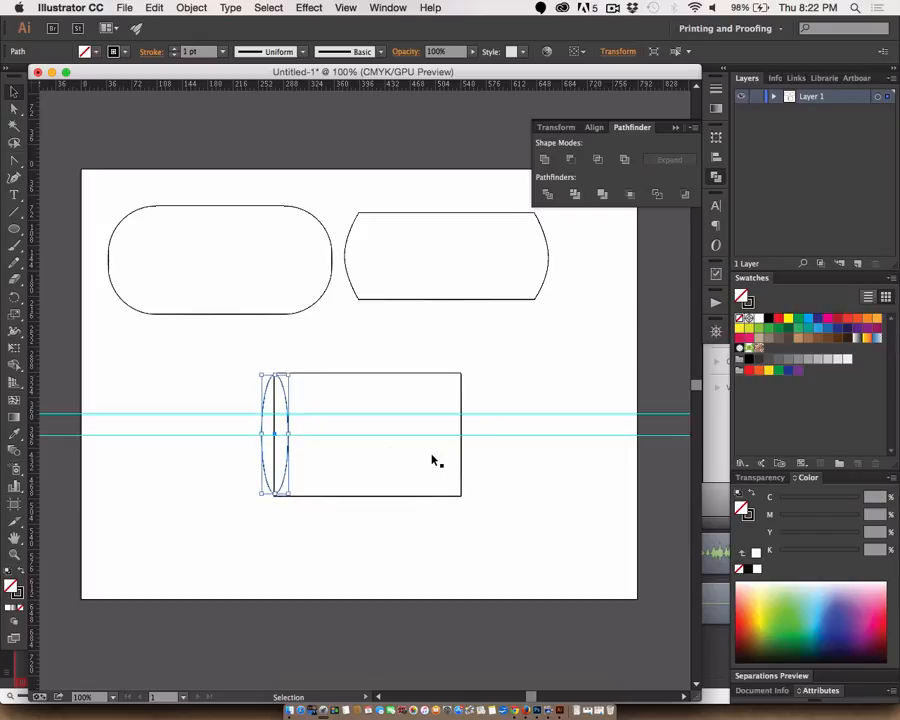
click(180, 515)
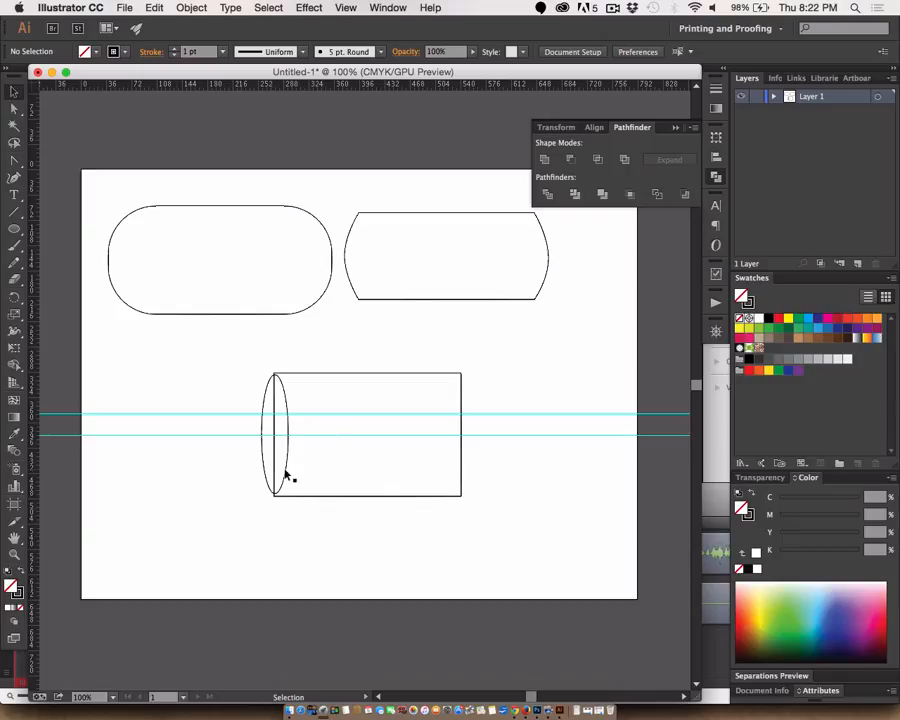
- Duplicate the ellipse straight across onto the rectangle's right edge and fill the rectangle and both ellipses with white
drag(285, 475, 470, 474)
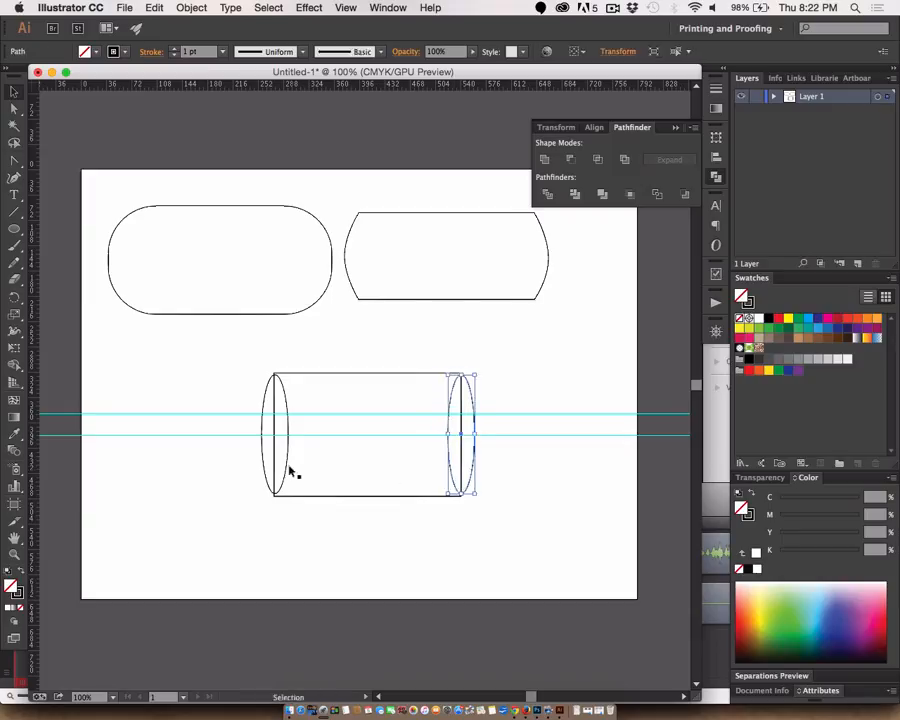
click(288, 464)
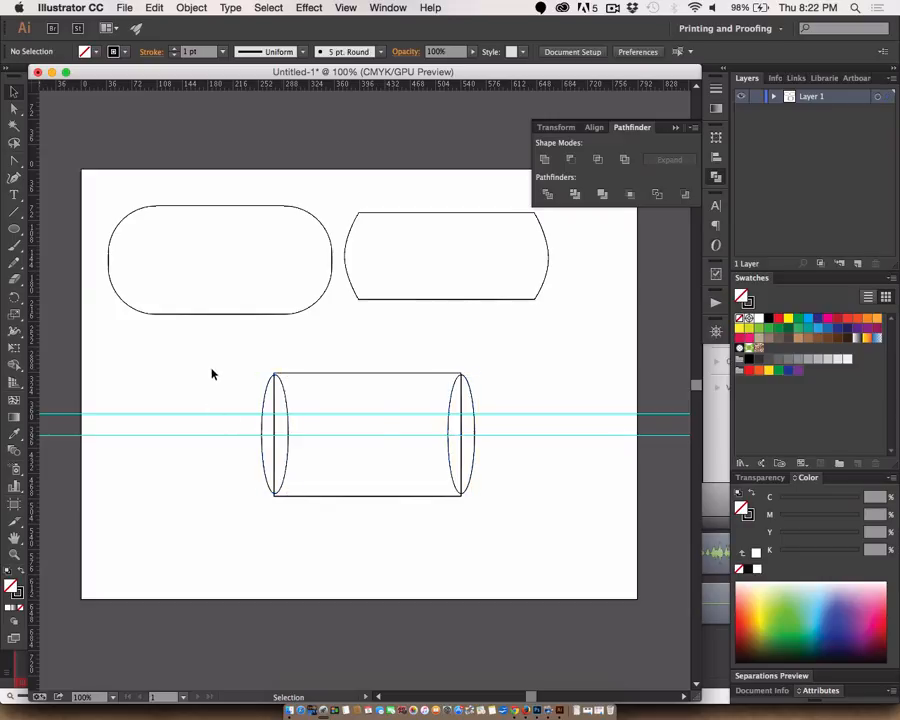
drag(213, 376, 522, 530)
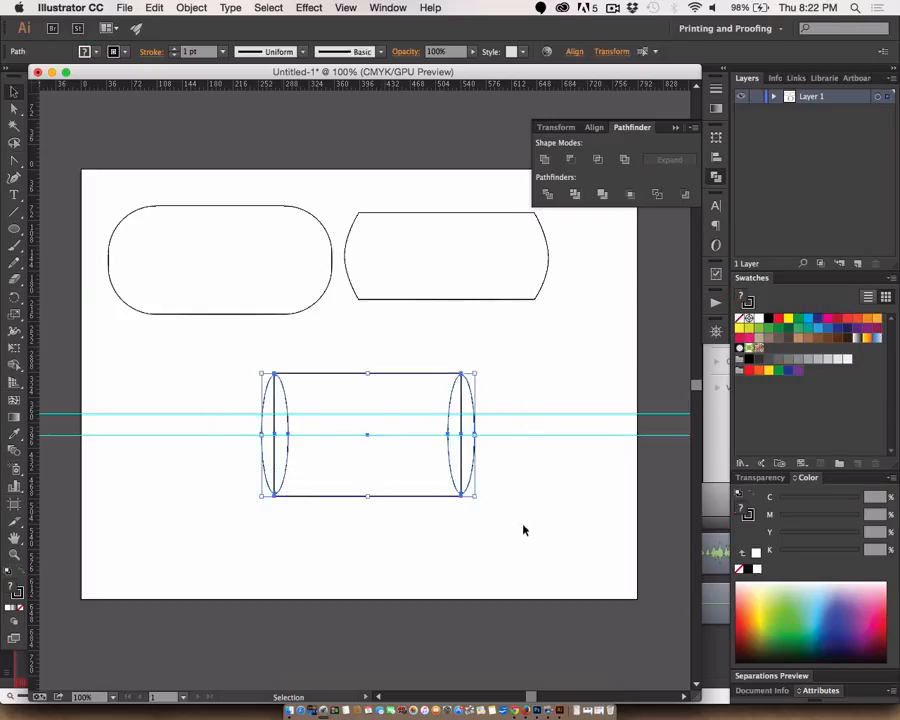
double_click(10, 608)
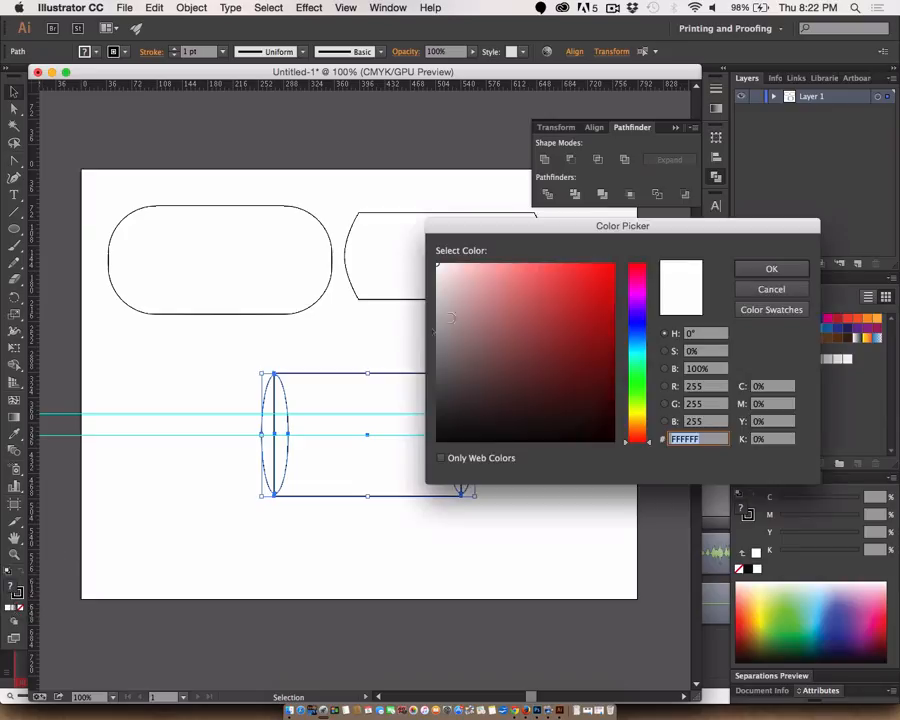
drag(461, 283, 424, 252)
click(772, 270)
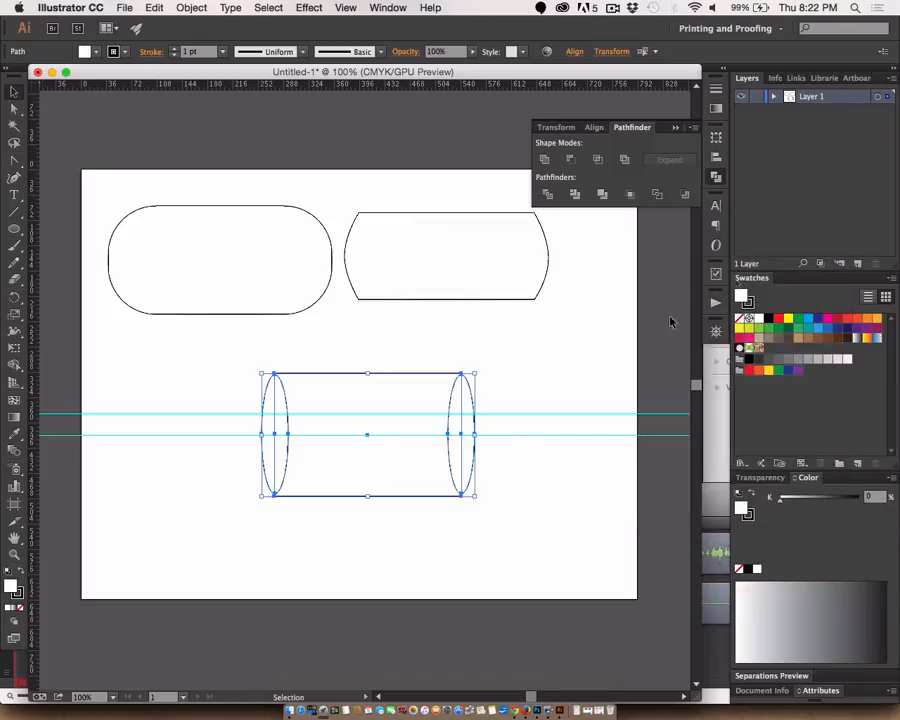
click(591, 379)
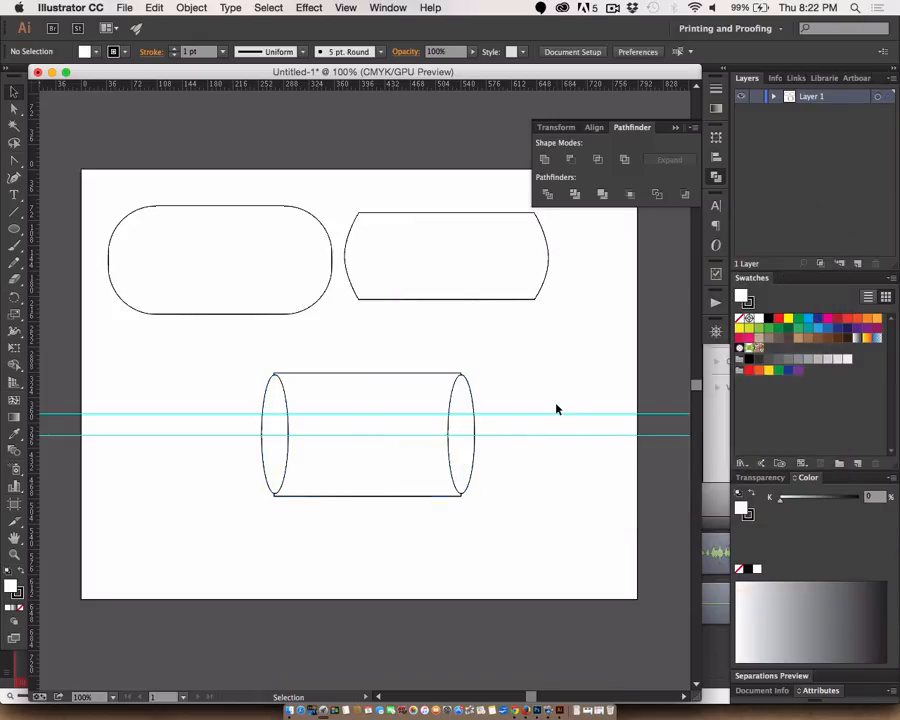
- Combine the rectangle and both ellipses with Pathfinder Merge and give the merged shape a near-black 020202 stroke
drag(526, 512, 240, 366)
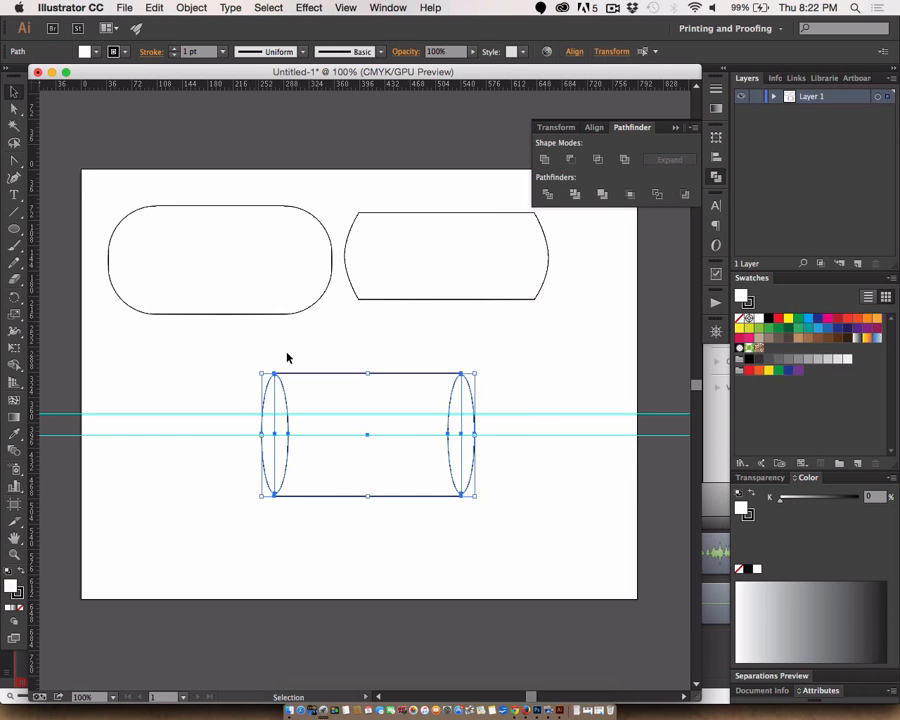
click(603, 195)
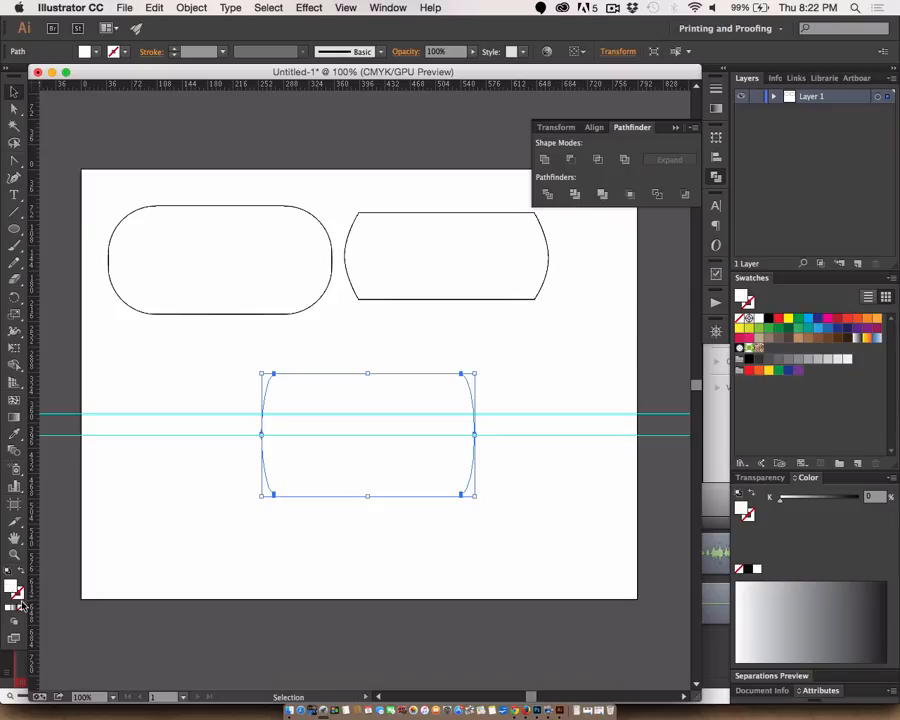
click(17, 594)
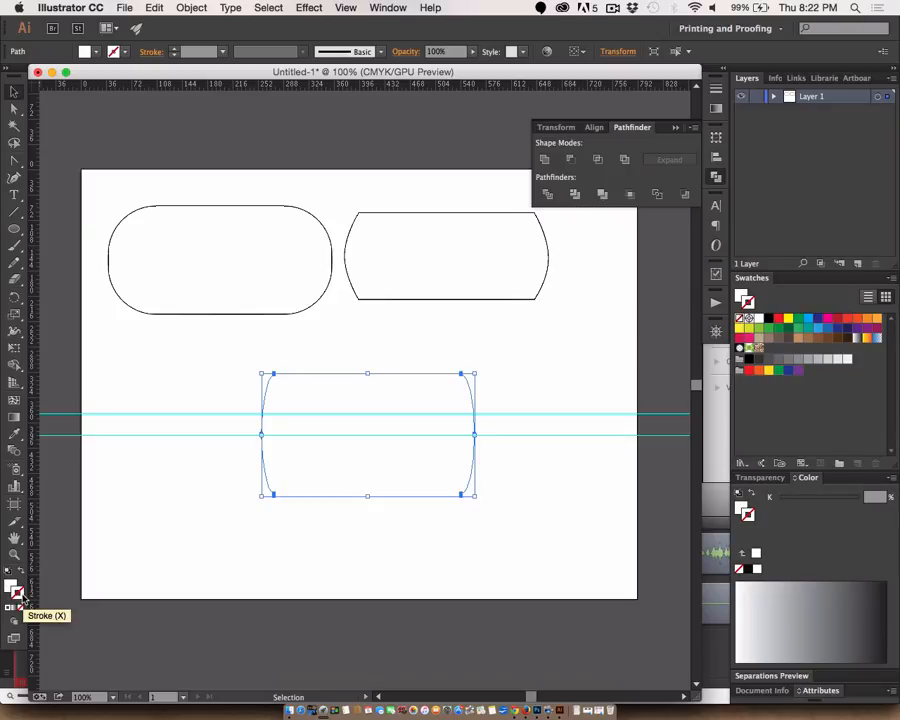
double_click(15, 594)
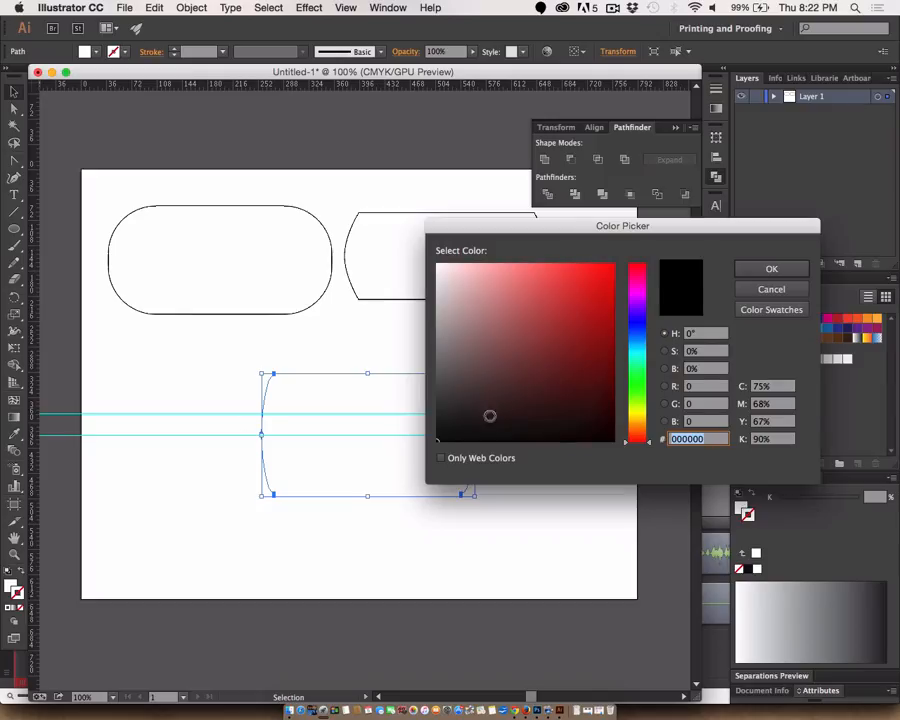
mouse_move(490, 415)
mouse_down()
mouse_move(446, 422)
mouse_move(437, 439)
mouse_up()
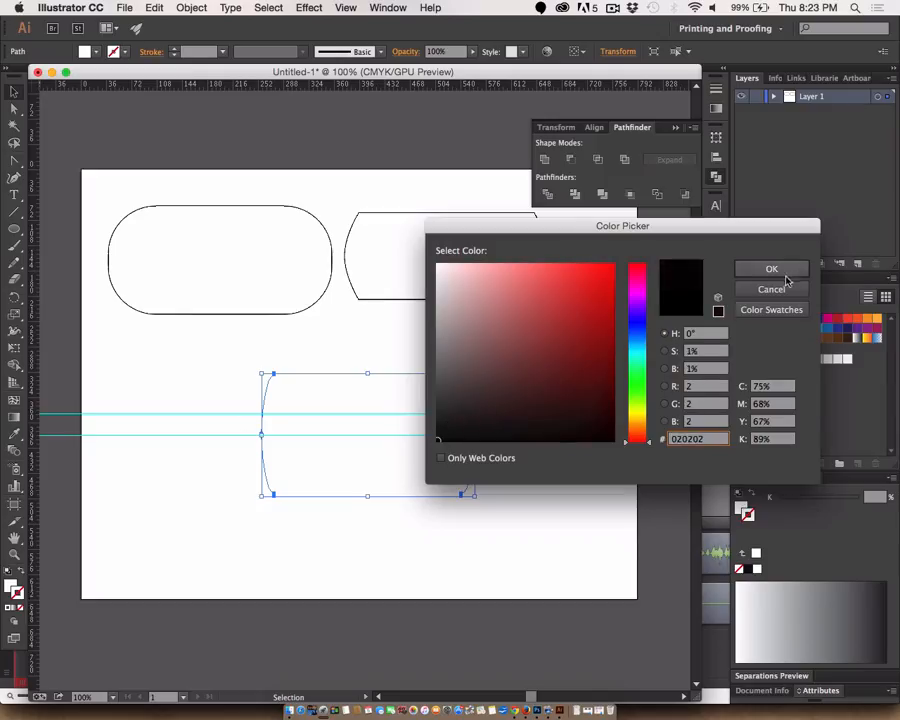
click(772, 270)
click(576, 368)
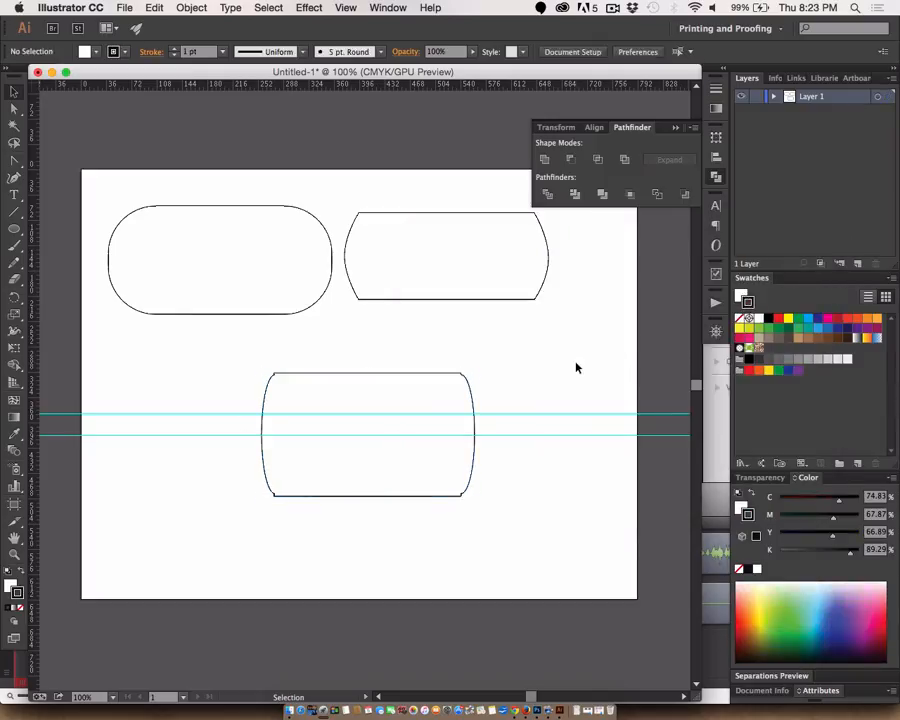
- Examine up close how the curved side meets the straight top edge at the merged shape's upper-right corner
key(z)
drag(486, 399, 588, 499)
drag(436, 360, 560, 486)
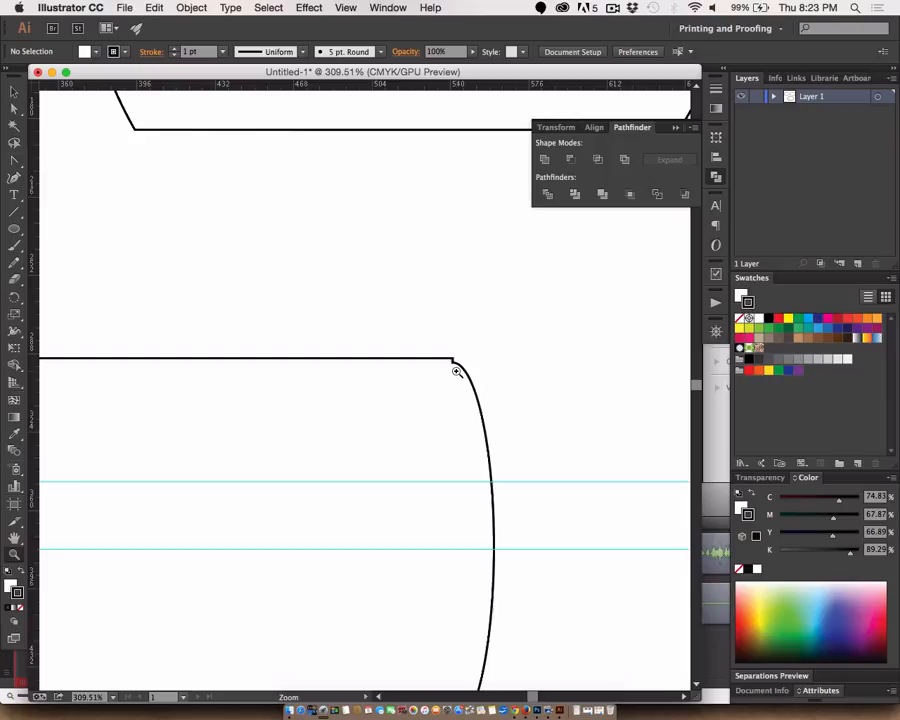
click(14, 91)
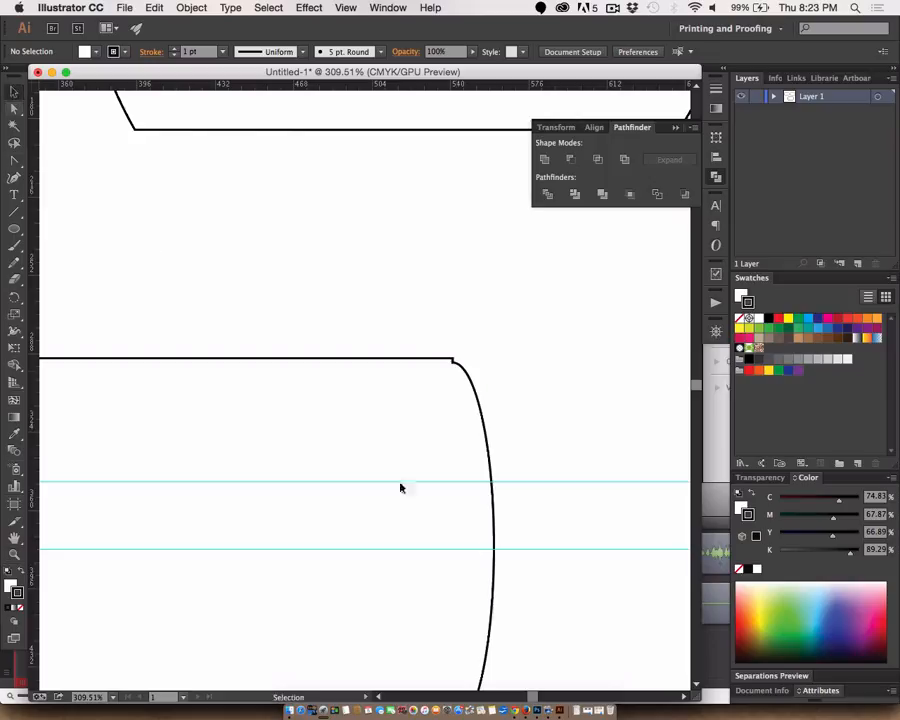
- Remove the extra anchor point just below the merged shape's upper-right corner with the Delete Anchor Point tool
click(492, 461)
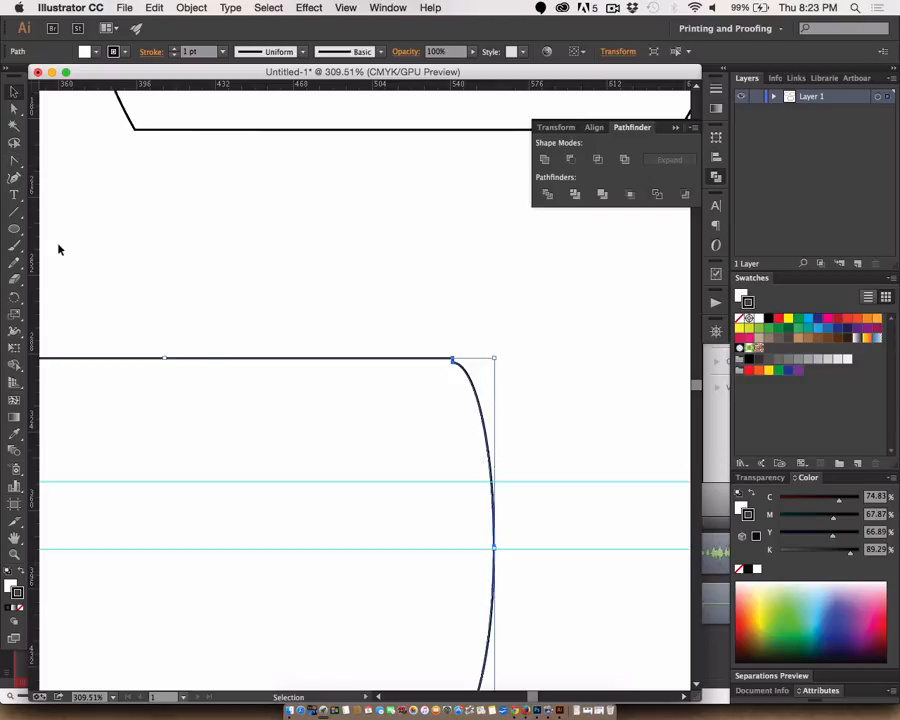
click(15, 180)
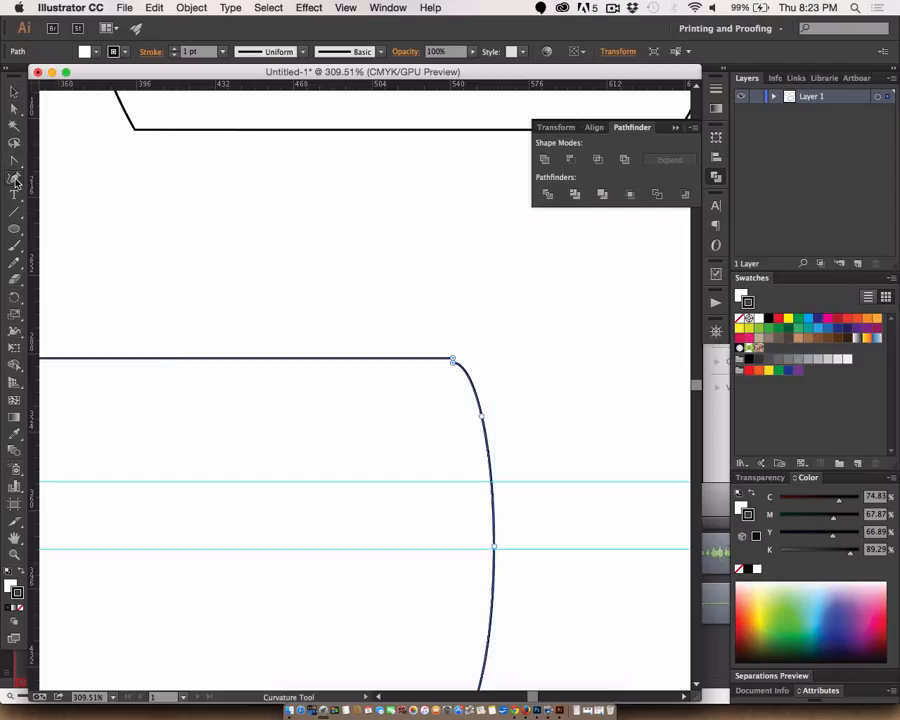
drag(14, 160, 74, 196)
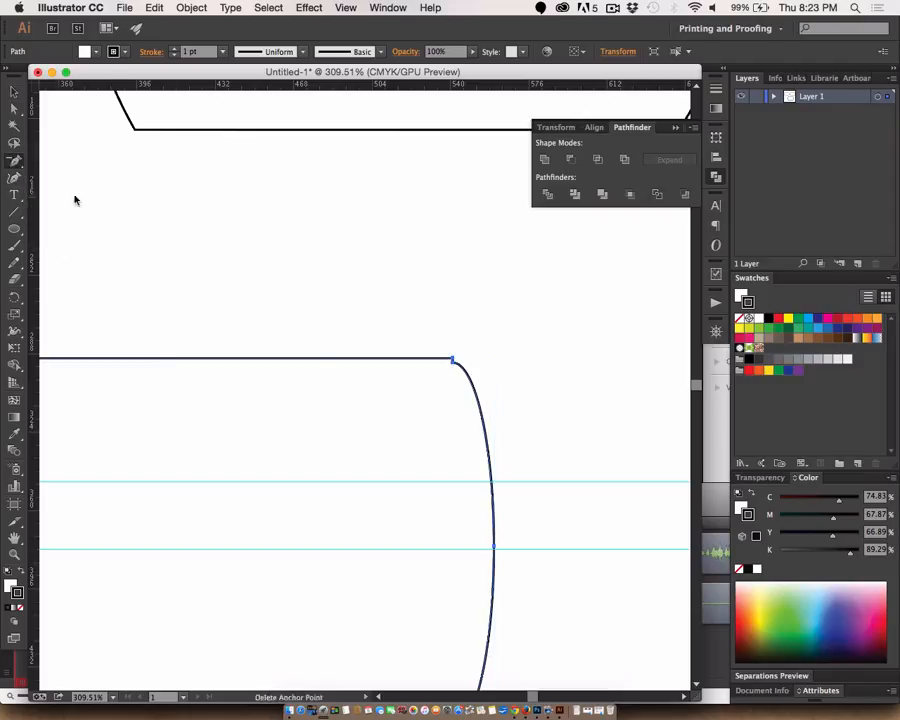
click(455, 370)
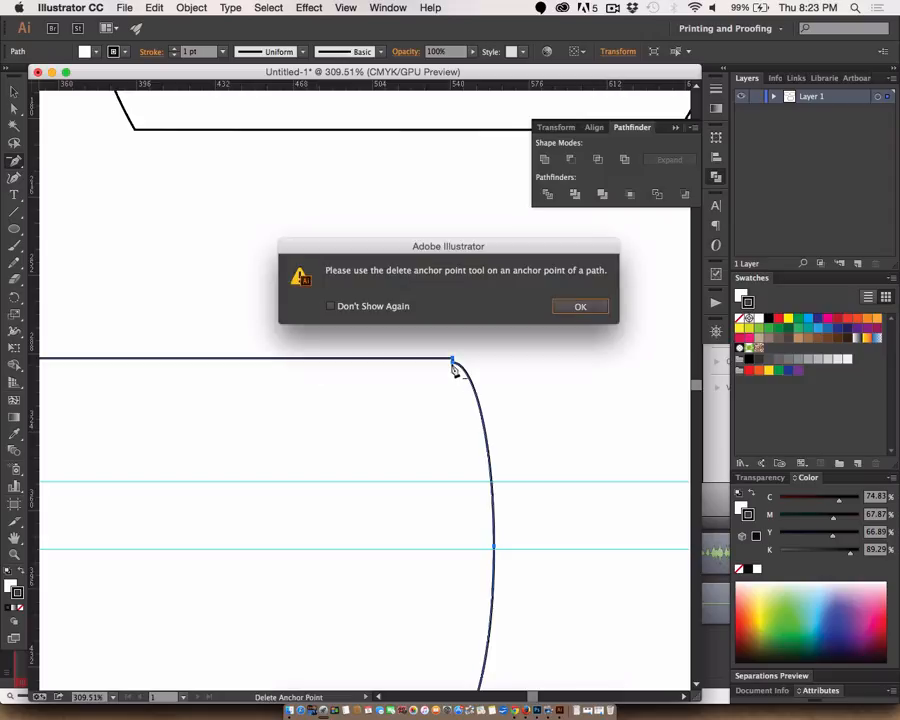
key(Return)
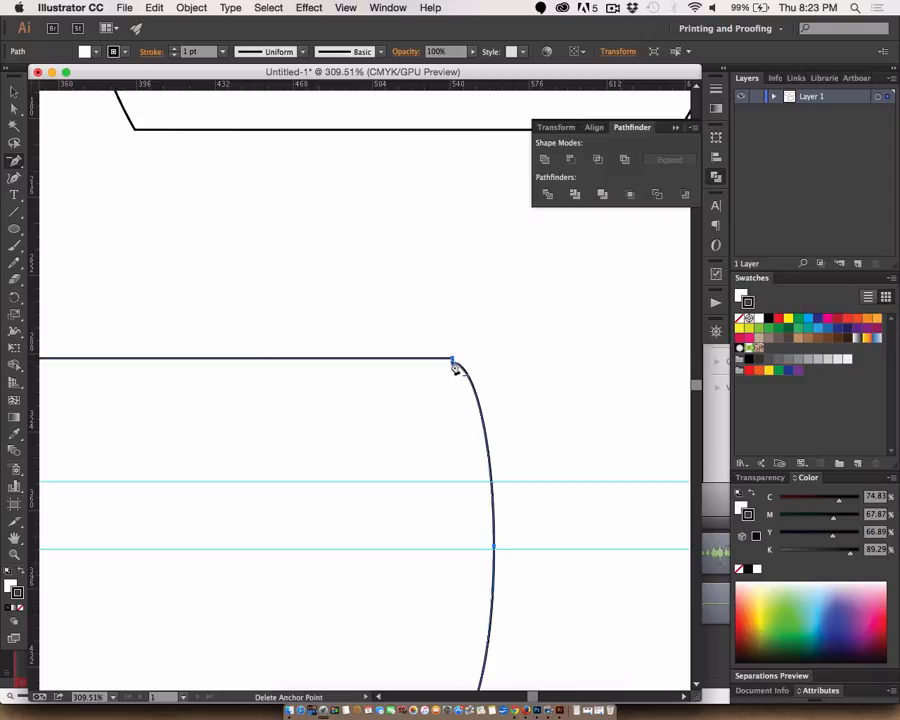
click(455, 370)
key(Return)
click(453, 366)
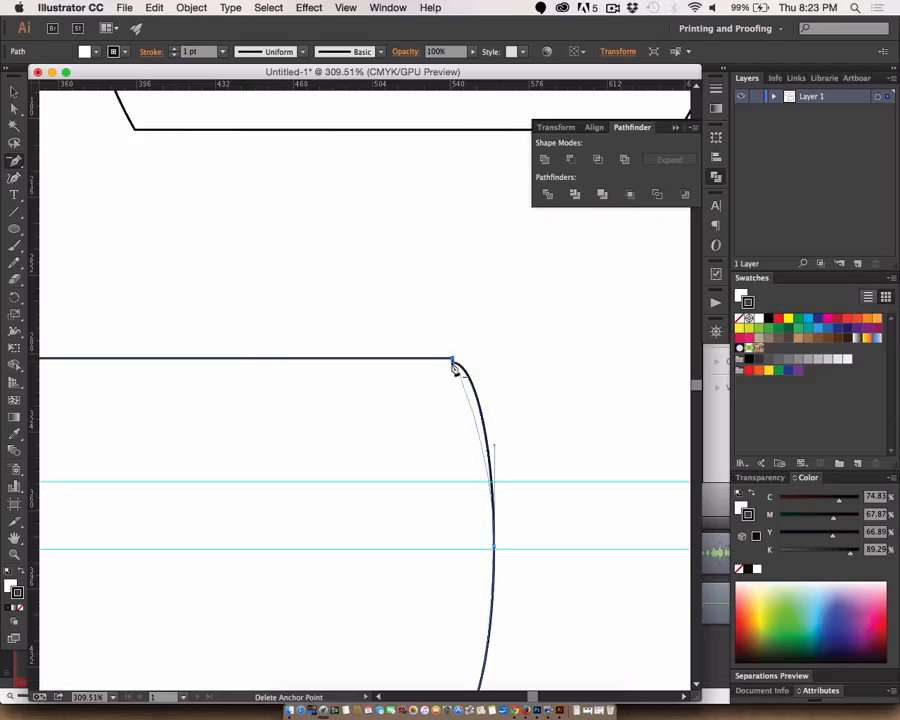
- Delete the extra anchor point at the merged shape's lower-right corner so the curve meets the bottom edge directly
scroll(472, 397, down, 5)
scroll(474, 400, down, 2)
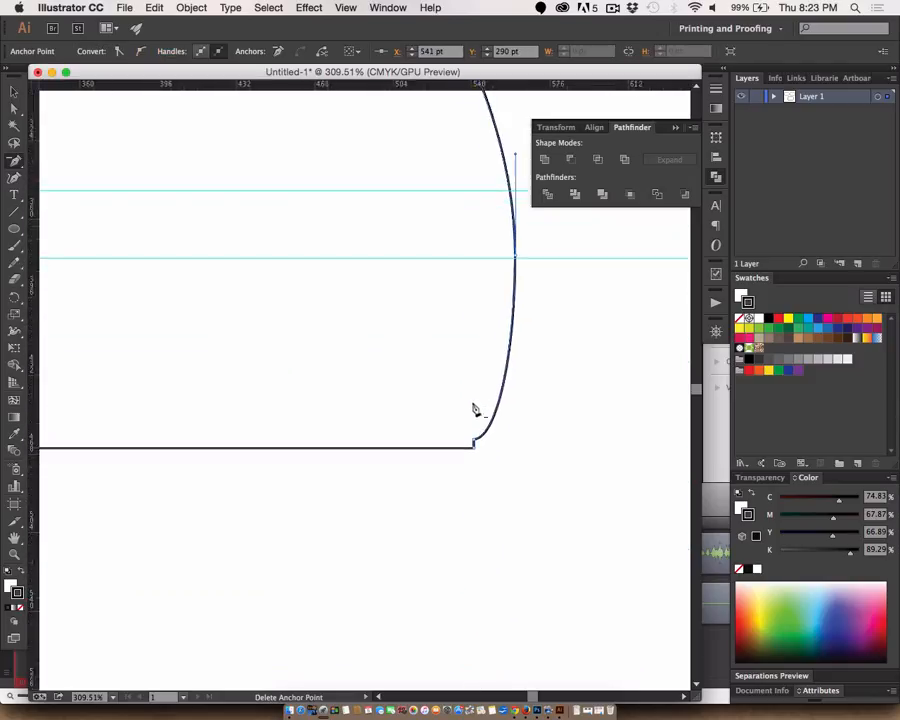
click(476, 447)
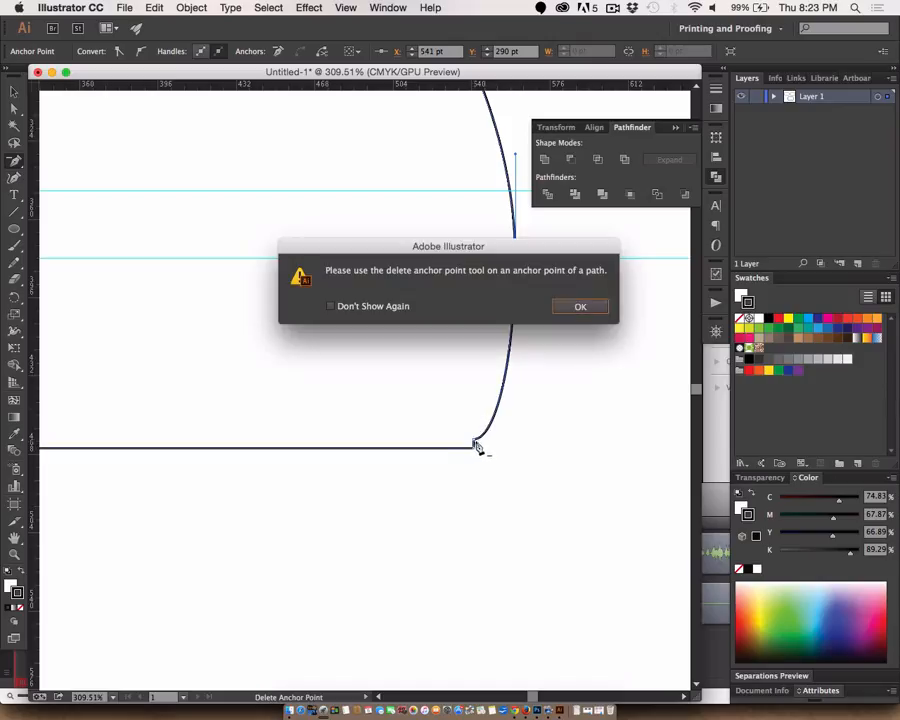
click(588, 308)
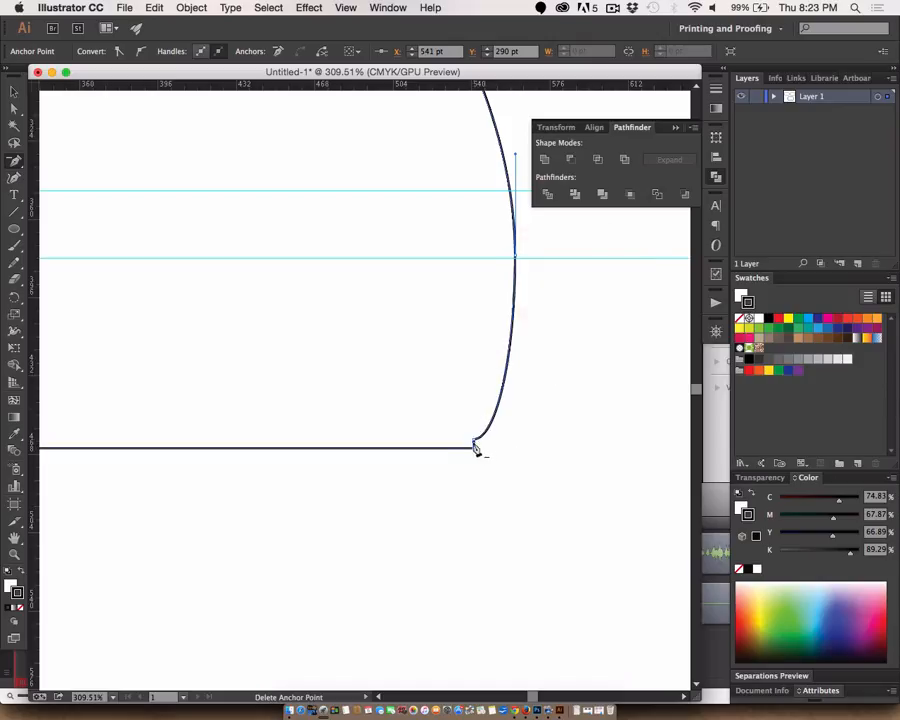
click(476, 445)
- Delete the extra anchor points at the merged shape's lower-left and upper-left corners
scroll(549, 443, left, 6)
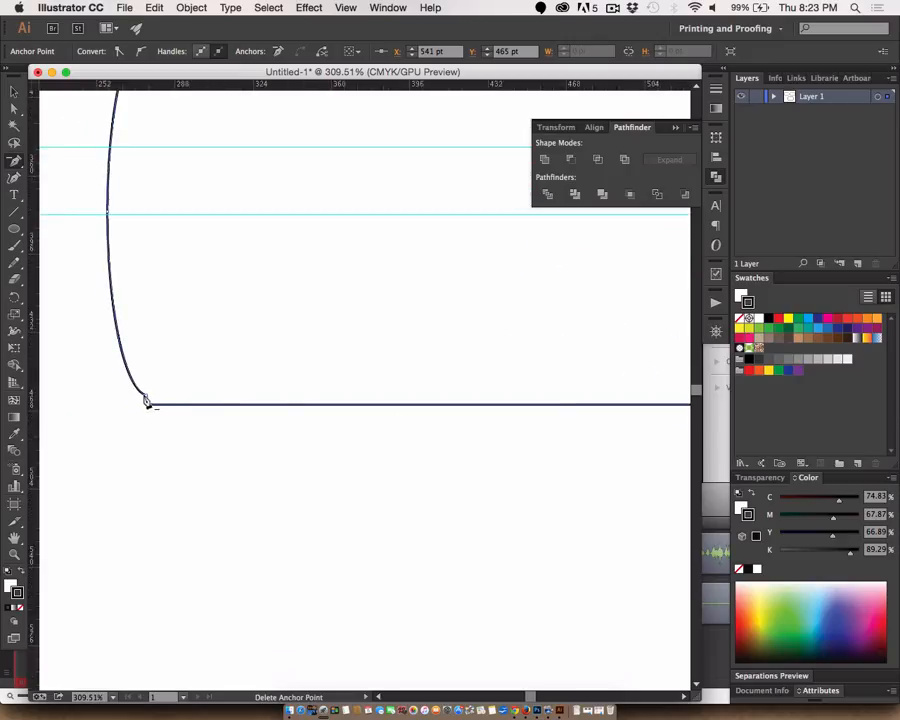
click(148, 402)
scroll(236, 405, up, 1)
scroll(236, 405, up, 5)
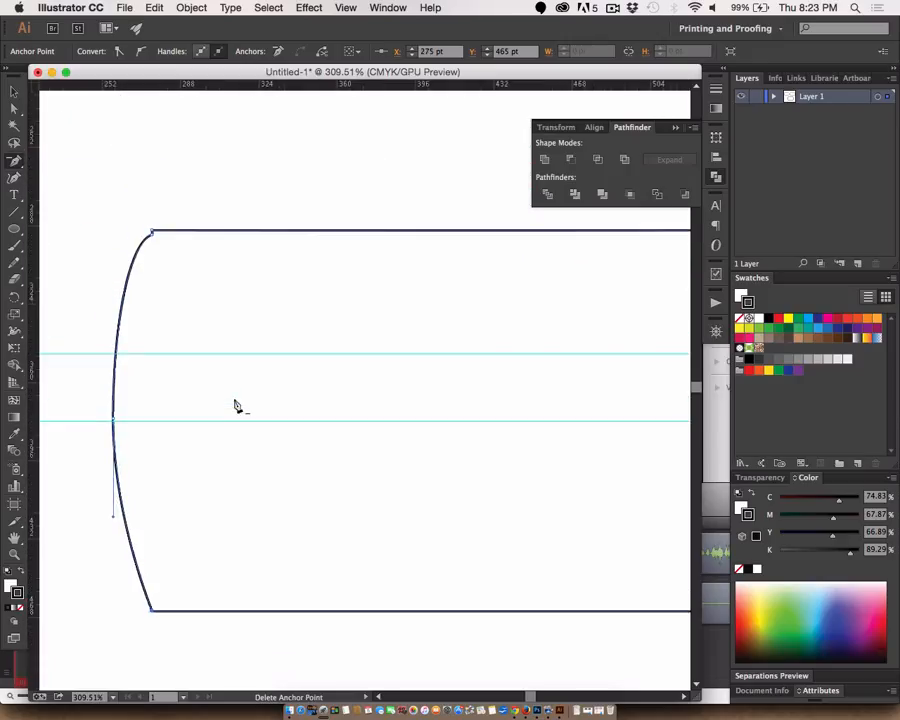
click(152, 237)
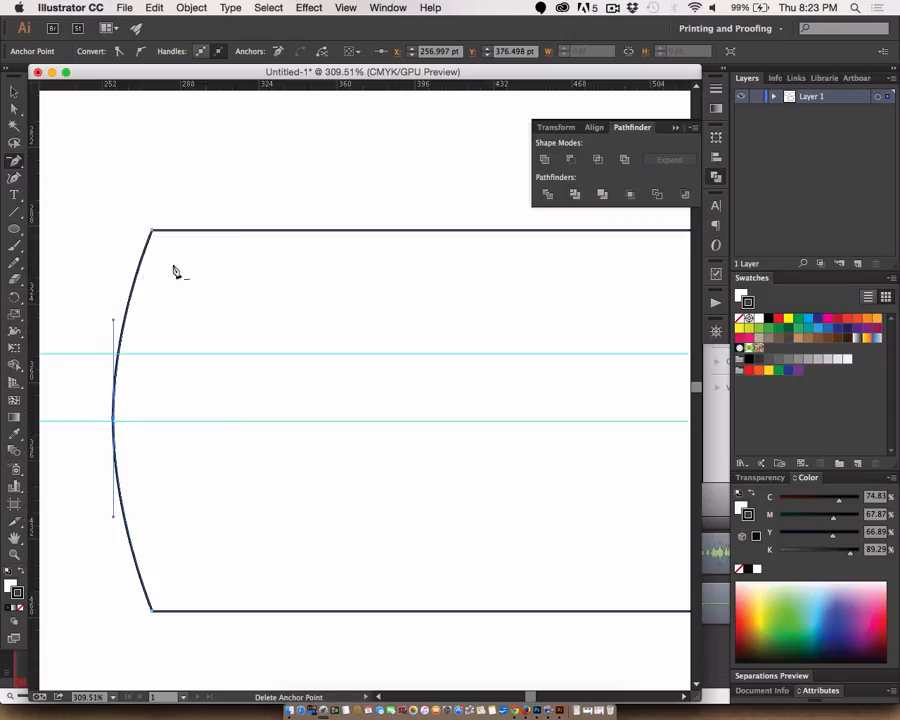
- Deselect the merged shape and view the whole artboard at 100% to compare the three finished shapes
click(14, 92)
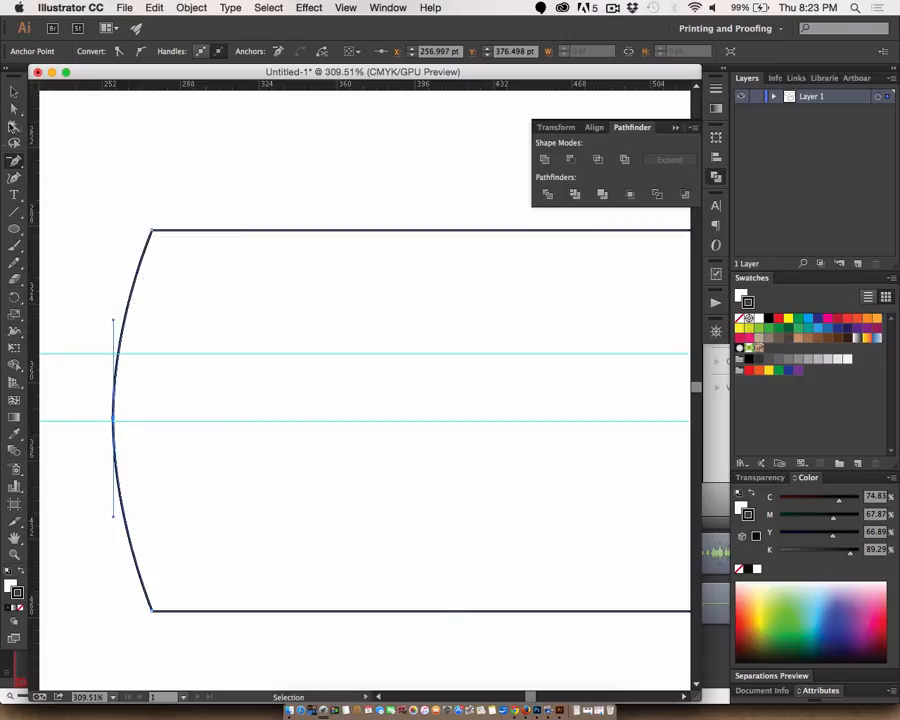
click(145, 147)
key(a)
key(super+minus)
key(super+minus)
key(super+minus)
key(super+minus)
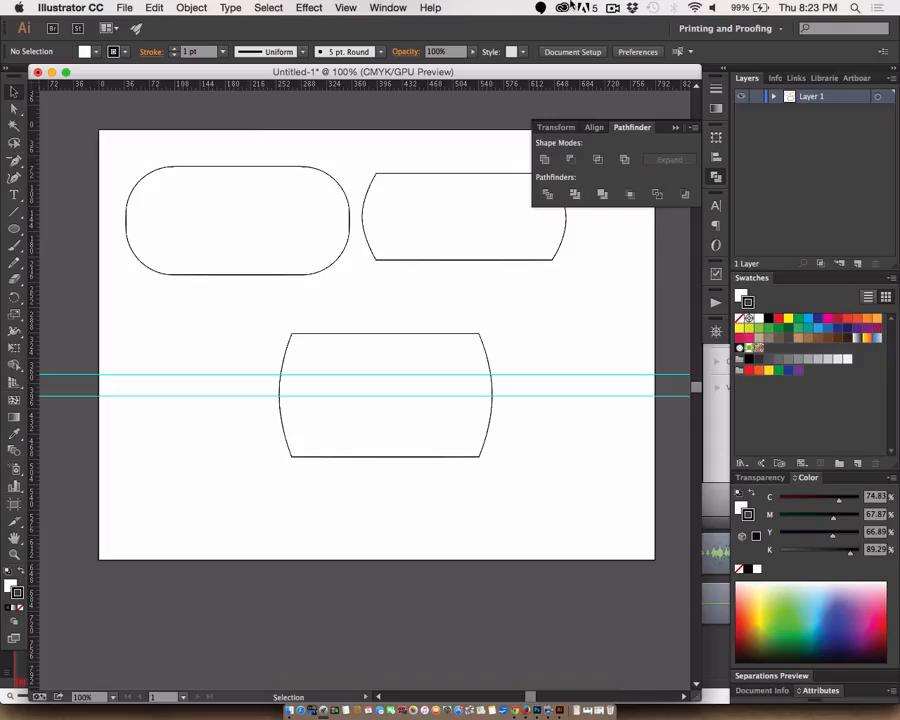
click(613, 7)
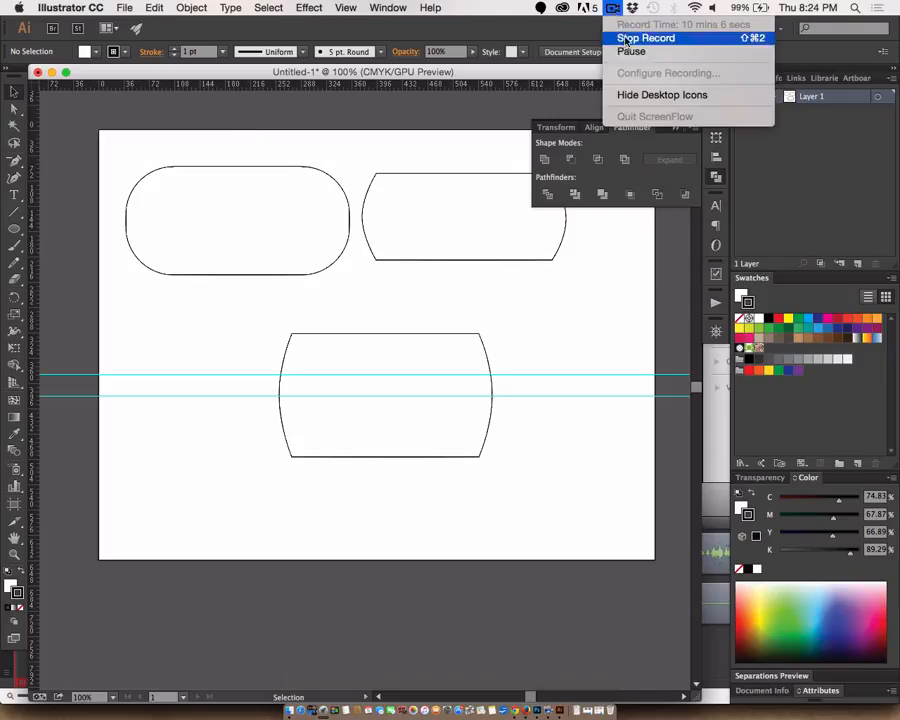